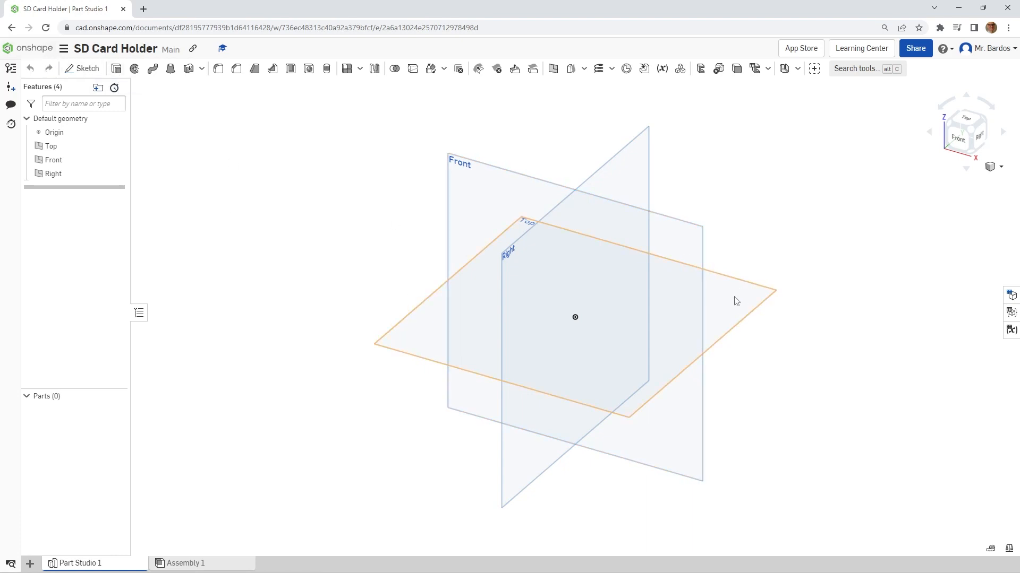
Start a new sketch on the Top plane
click(83, 69)
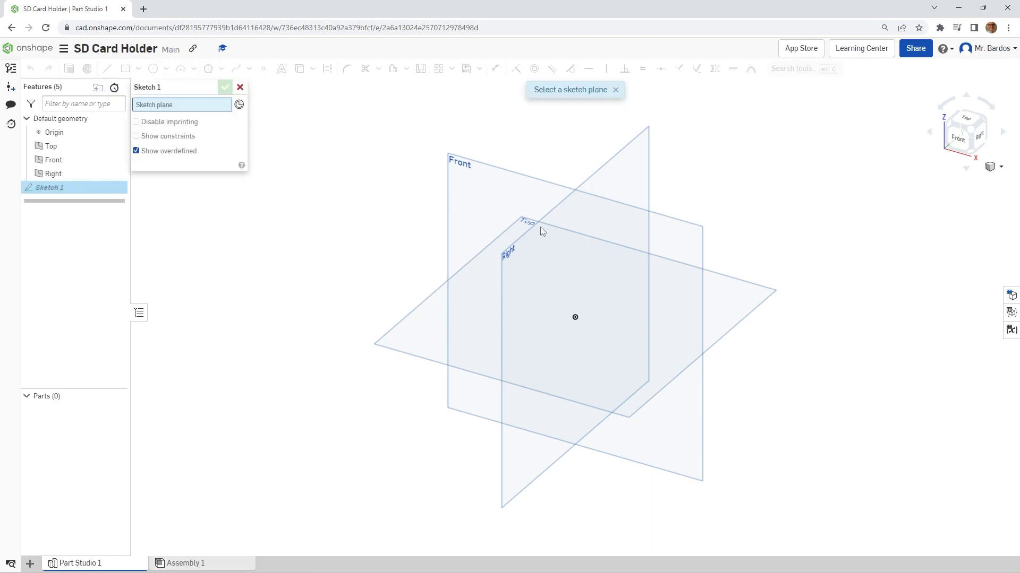
click(733, 299)
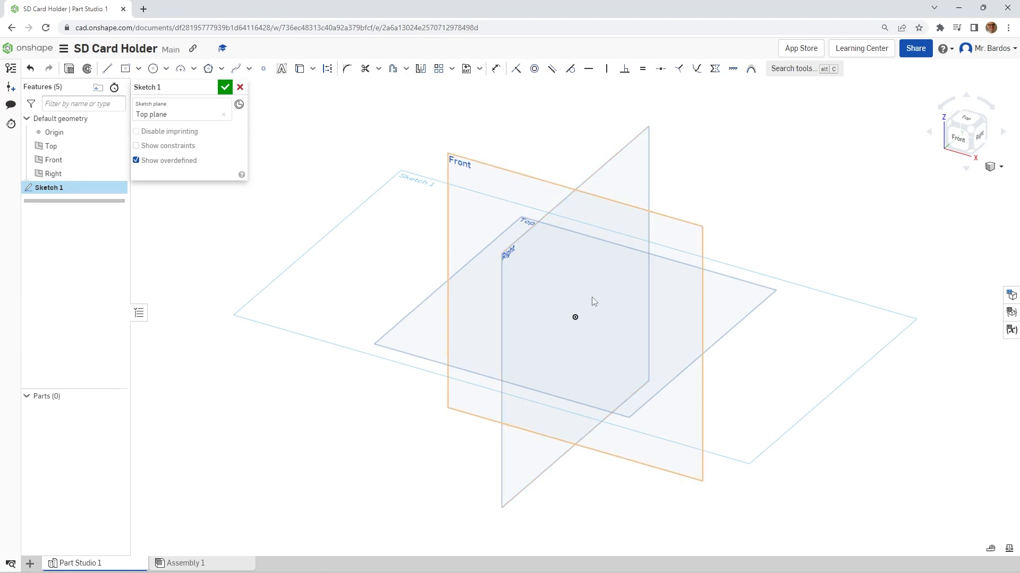
click(972, 120)
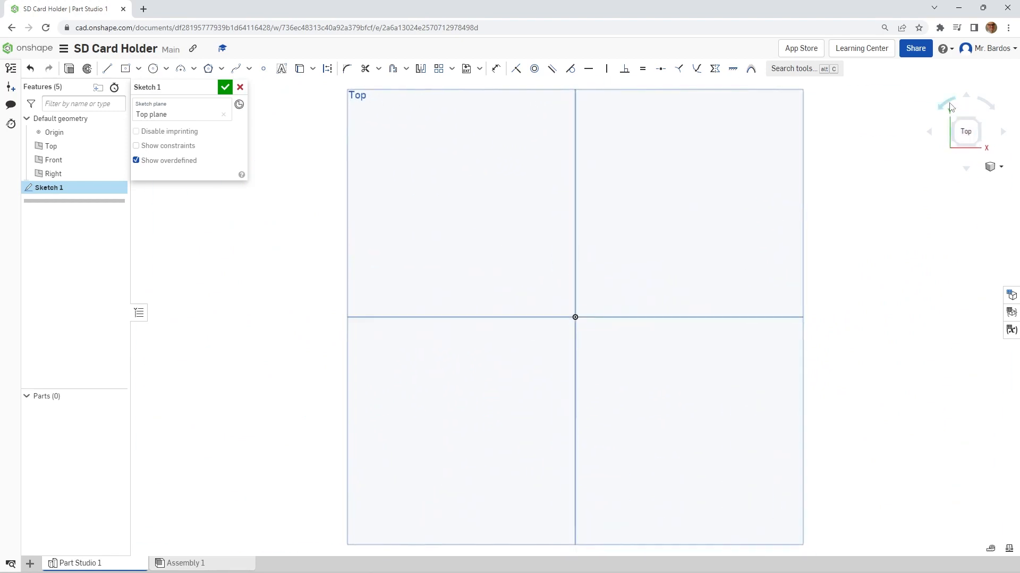
Draw a center point rectangle centred on the origin, about 92 mm wide and 34 mm high
click(125, 68)
click(138, 68)
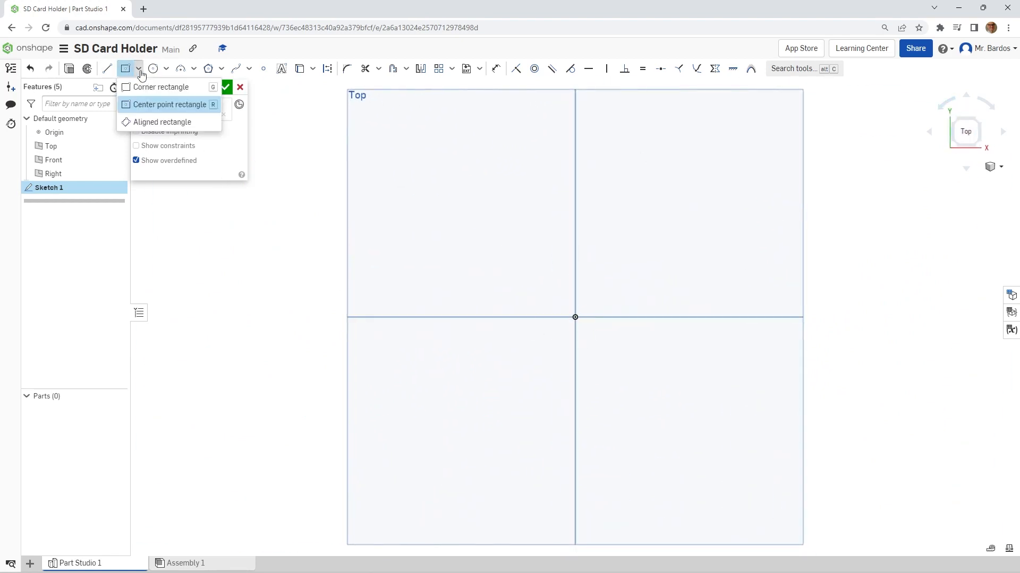
click(142, 106)
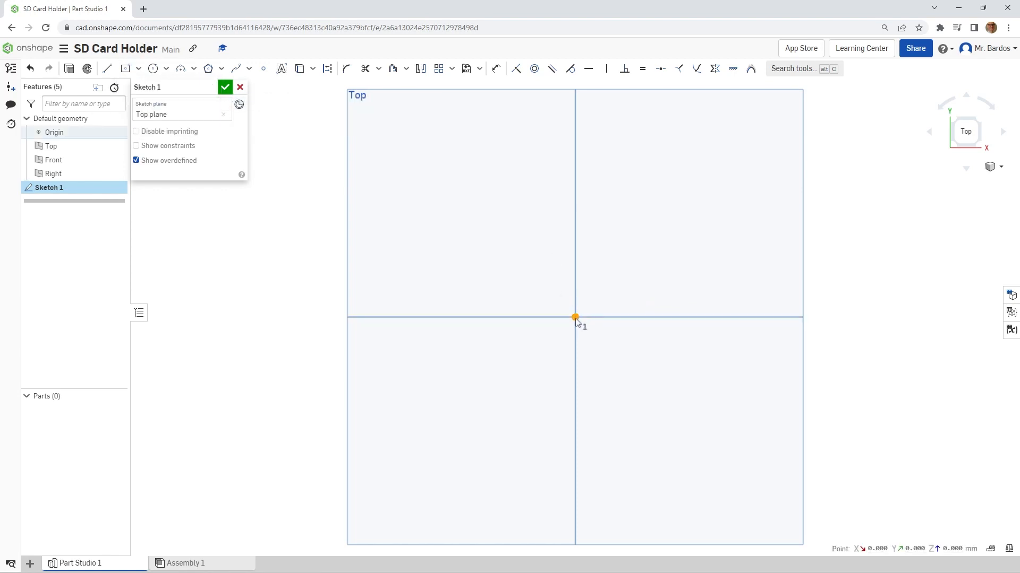
click(125, 68)
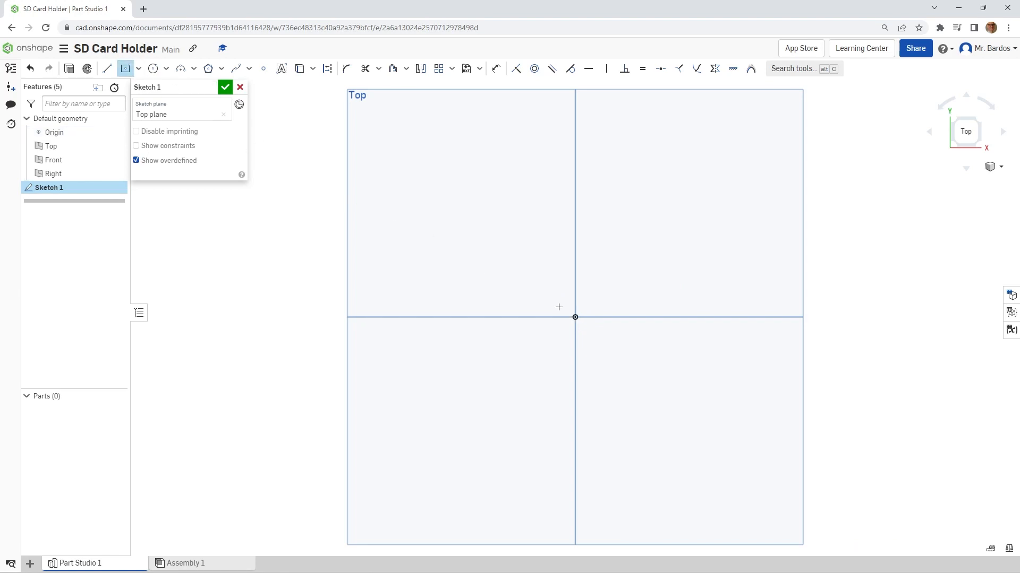
click(574, 317)
click(715, 266)
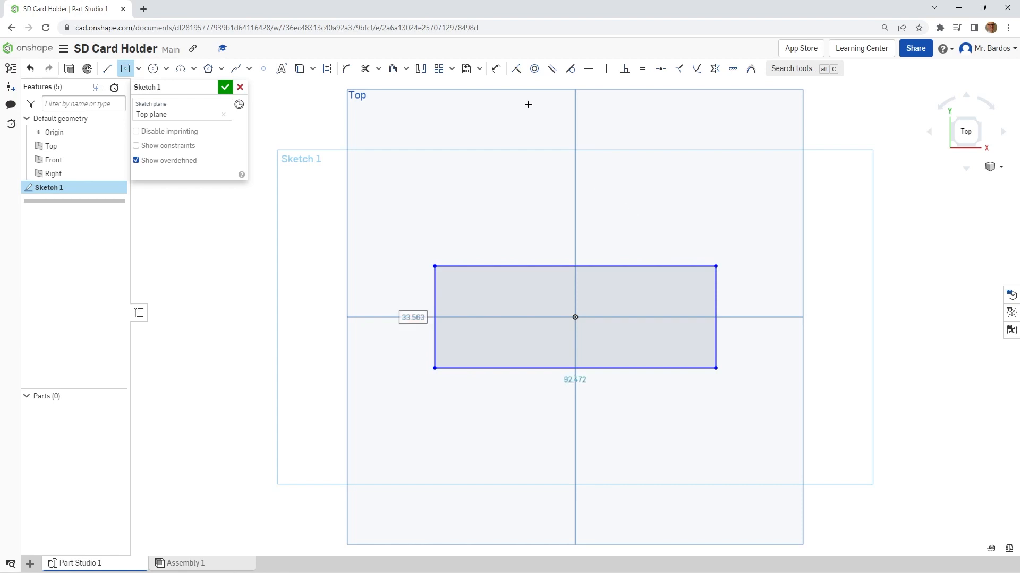
Dimension the rectangle's vertical side and set it to 36 mm
click(496, 69)
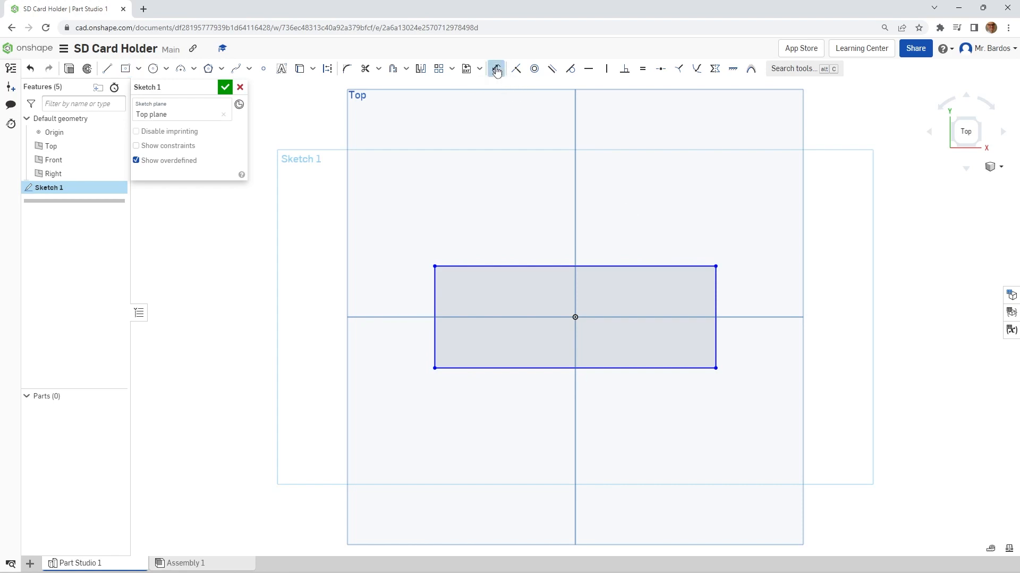
click(716, 317)
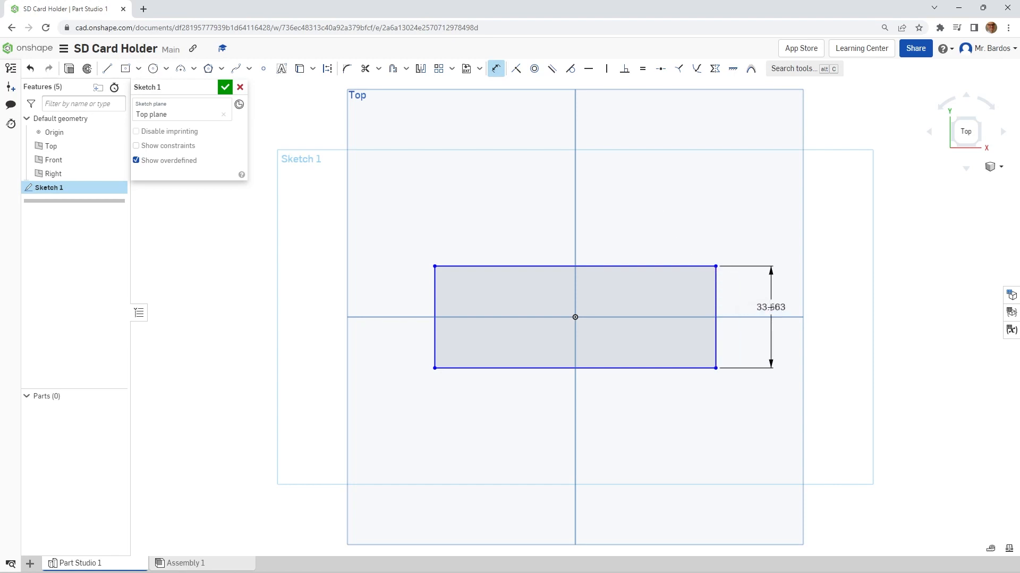
click(771, 307)
text(36)
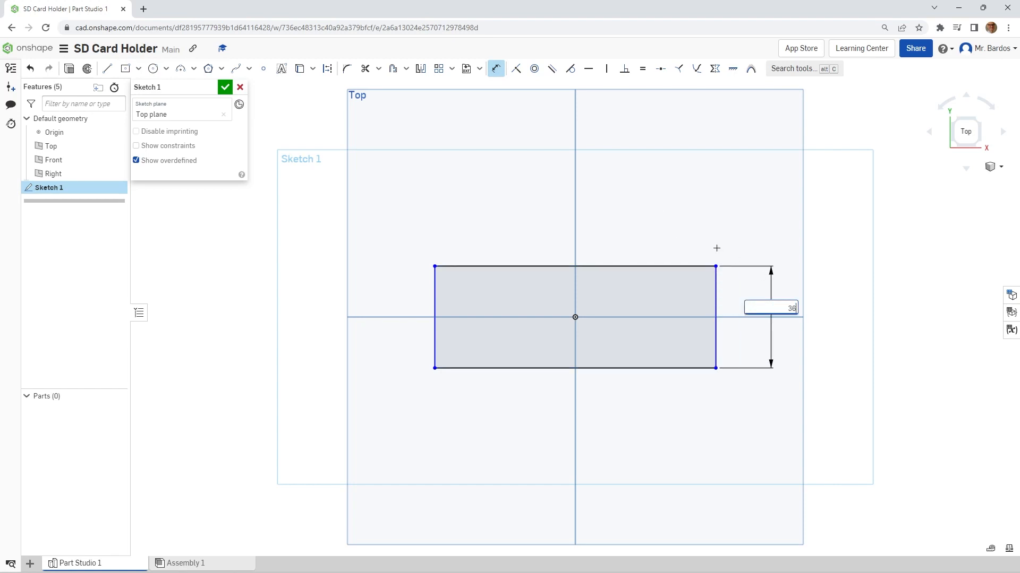
key(Return)
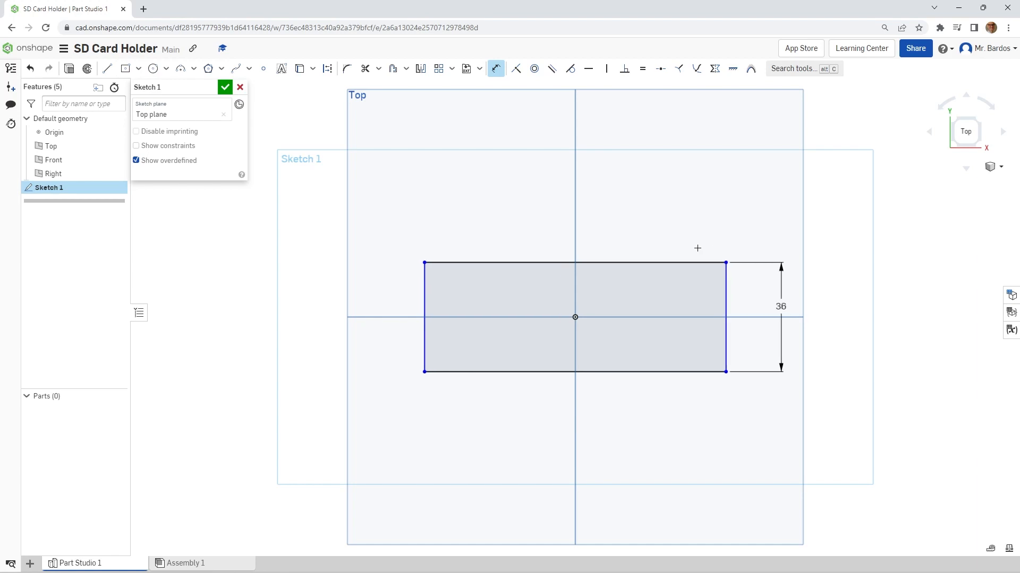
click(637, 263)
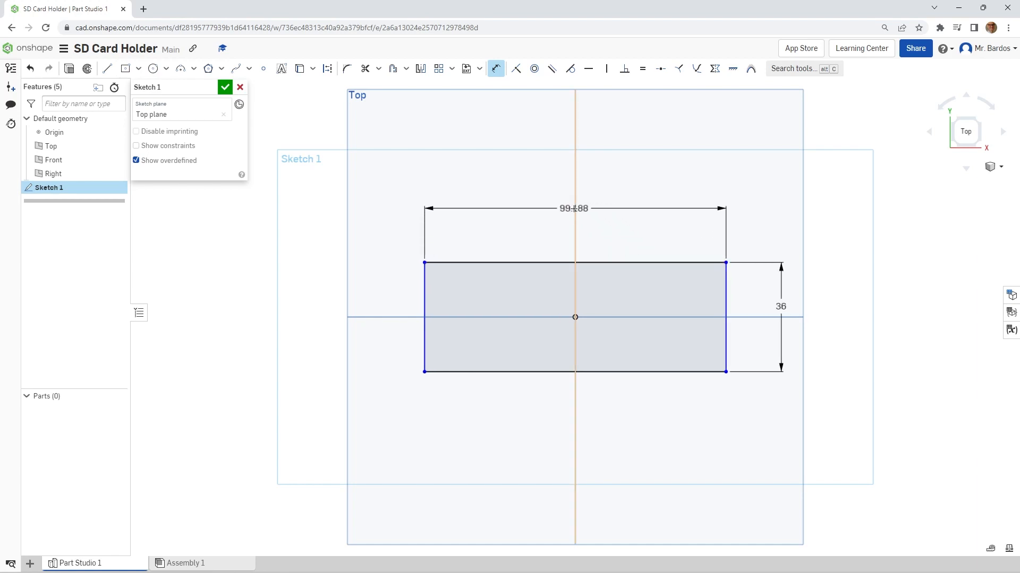
click(574, 208)
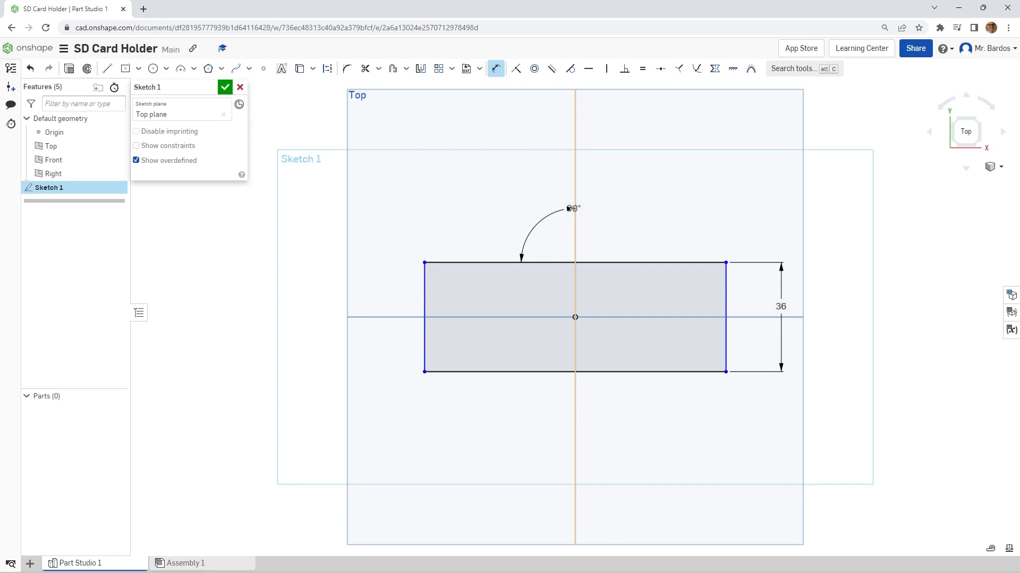
key(Escape)
key(ctrl+z)
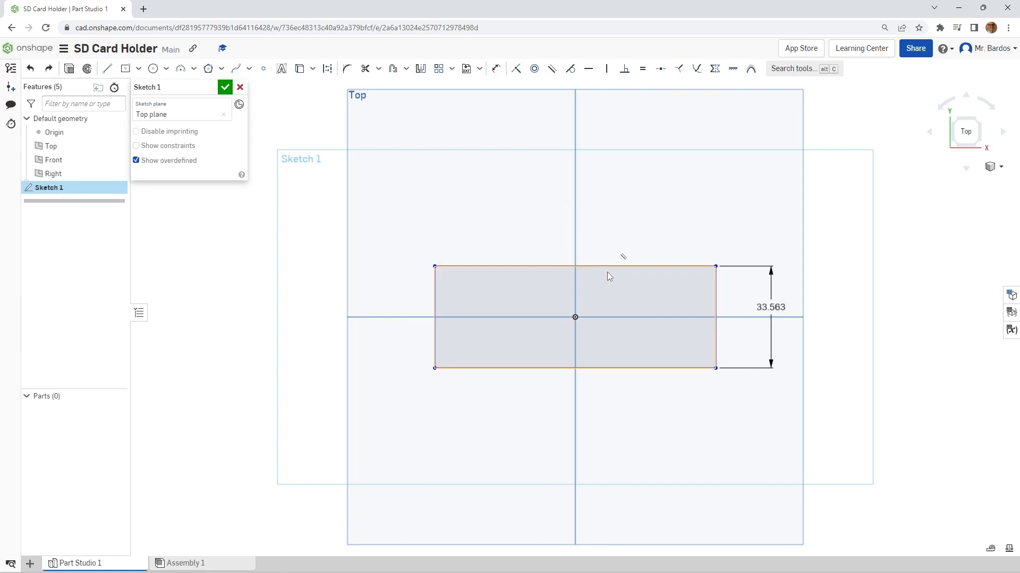
Dimension the rectangle's upper horizontal side and set its length to 76 mm
key(d)
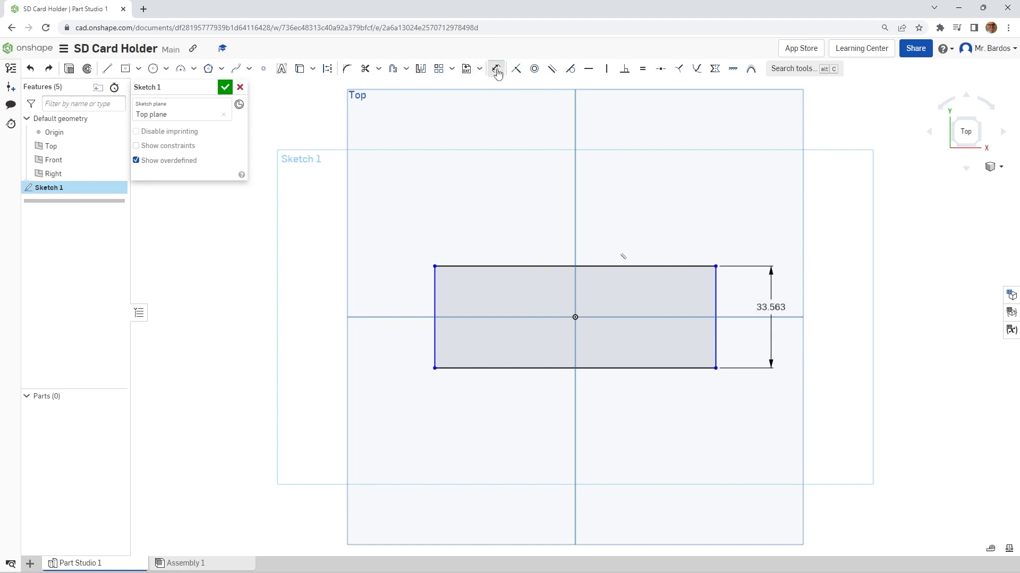
click(622, 261)
click(614, 199)
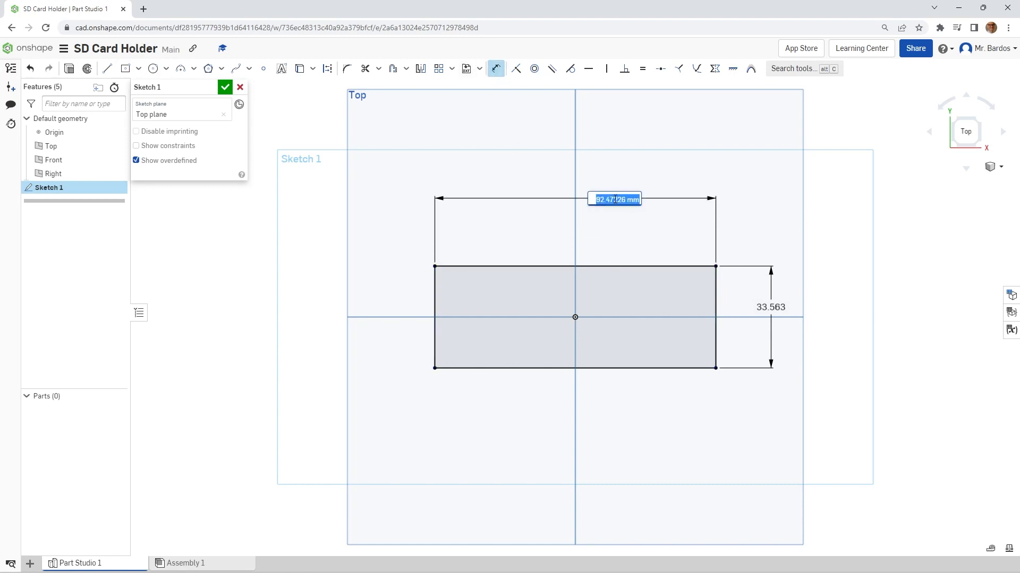
text(76)
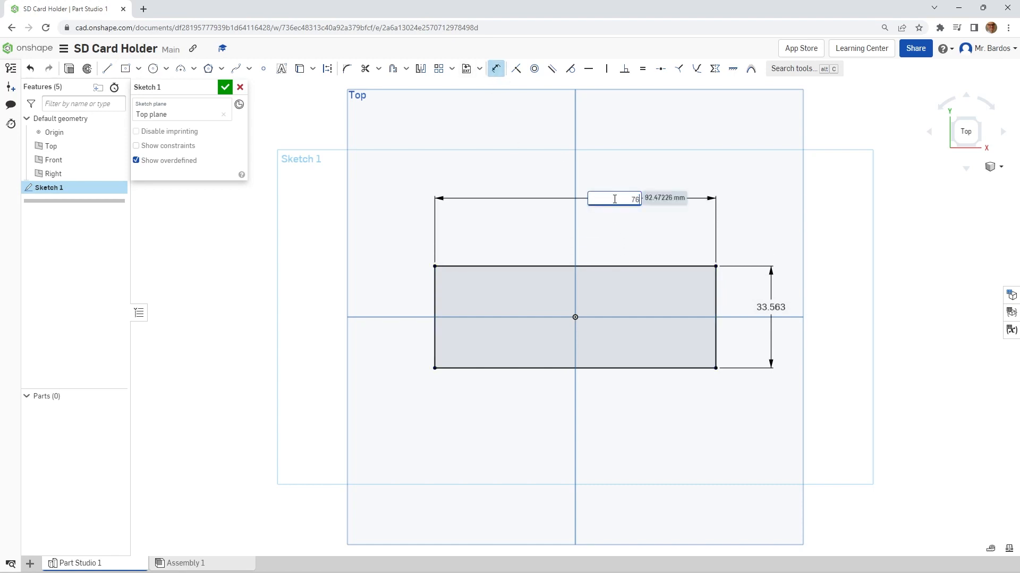
key(Return)
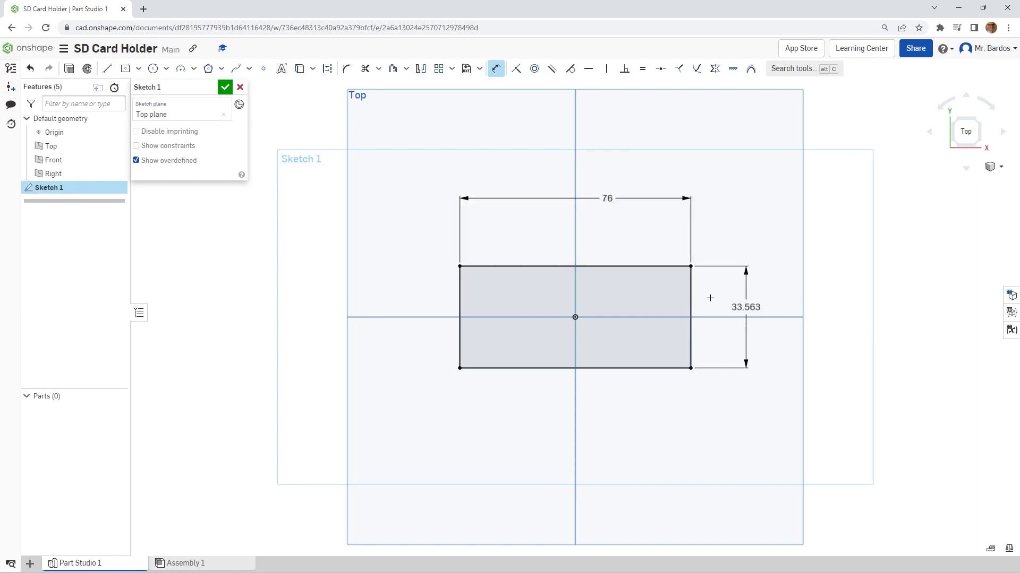
Set the rectangle's vertical dimension to 36 mm and finish the sketch
double_click(738, 305)
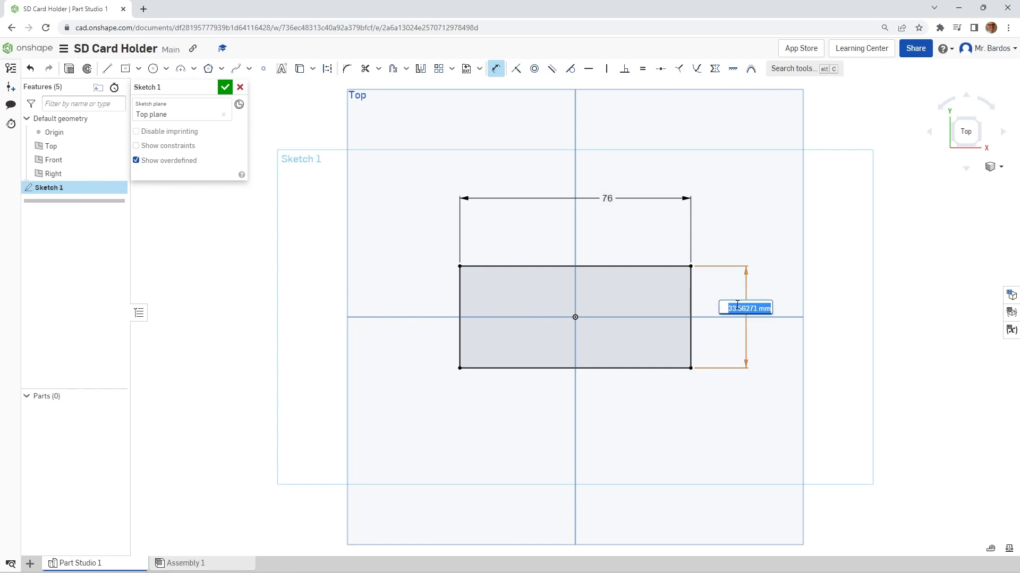
text(36)
key(Return)
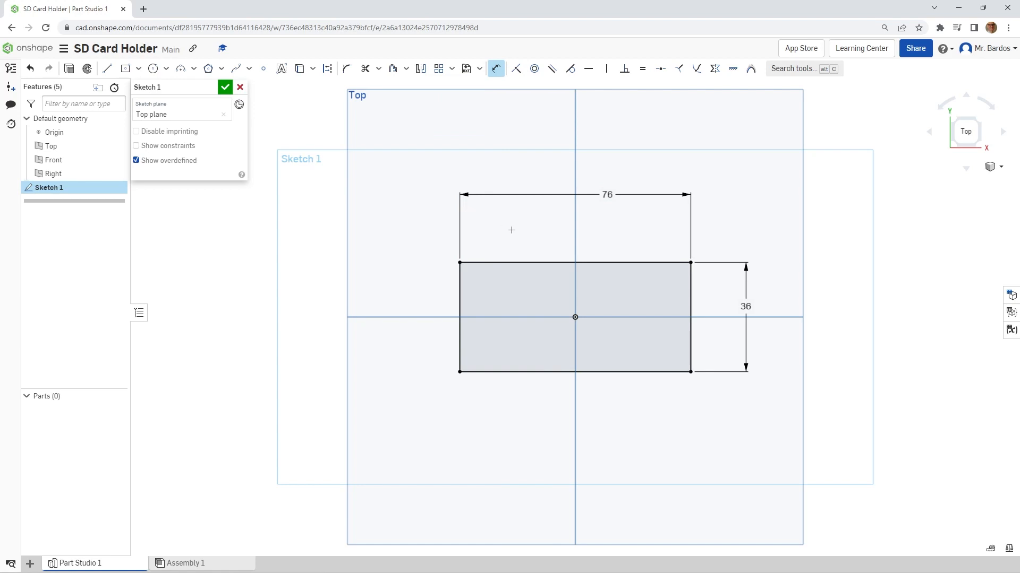
click(226, 88)
Extrude the rectangle upward as a new solid with a blind depth of 7 mm
mouse_move(384, 250)
right_down()
mouse_move(387, 221)
mouse_move(369, 191)
mouse_move(371, 182)
mouse_move(405, 186)
mouse_move(392, 183)
right_up()
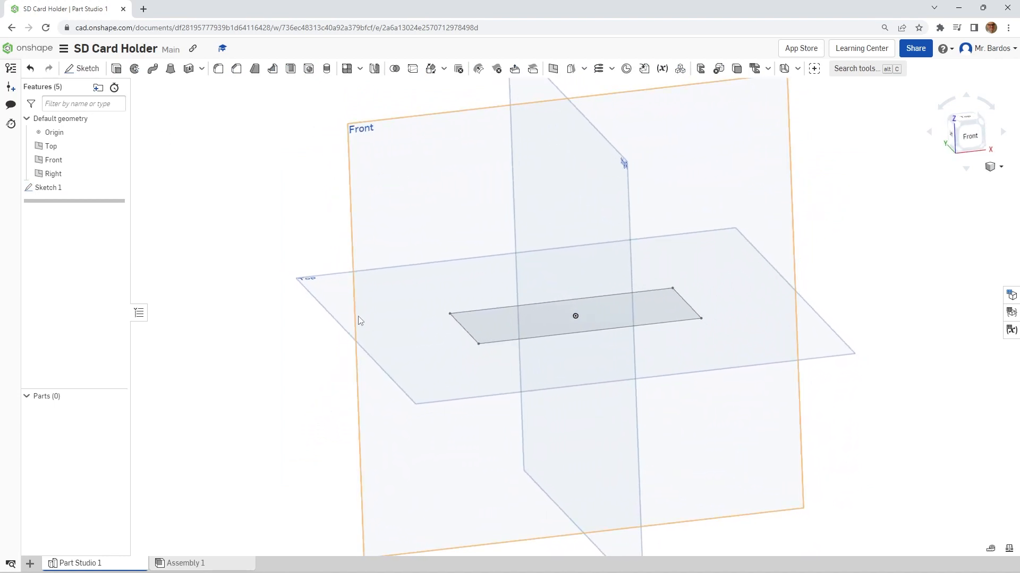
click(117, 71)
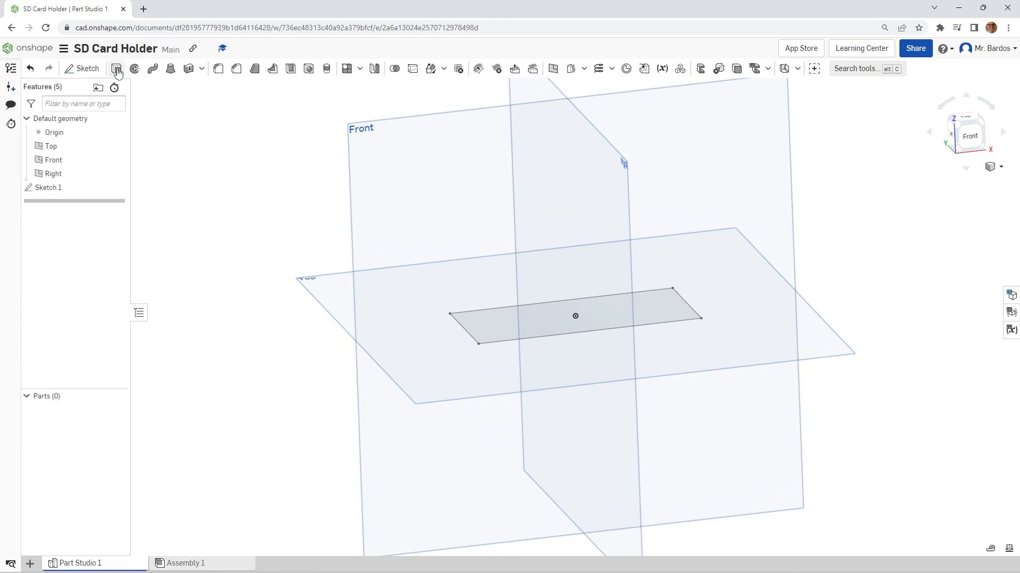
click(495, 320)
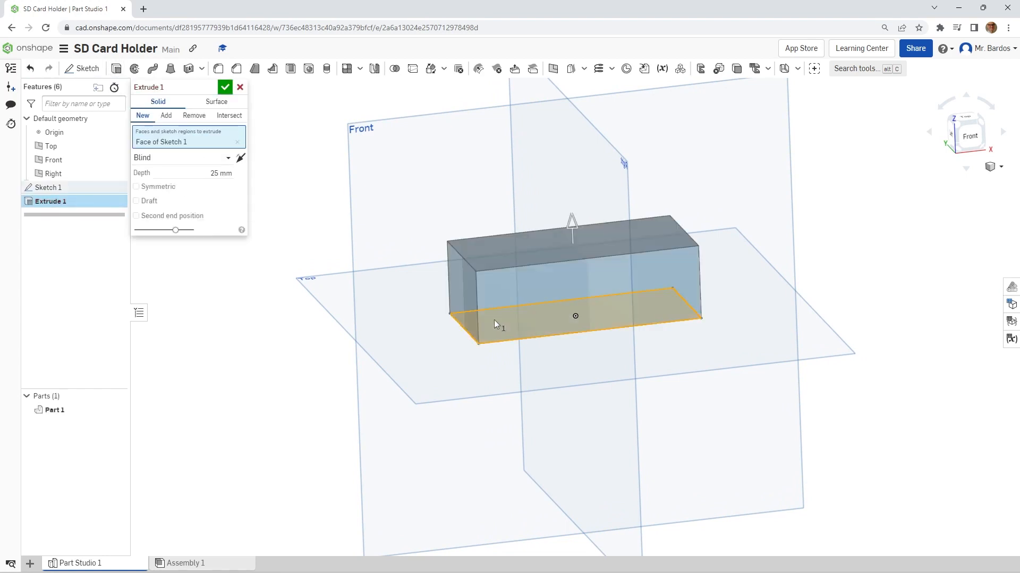
click(209, 173)
drag(210, 174, 217, 172)
text(7)
key(Return)
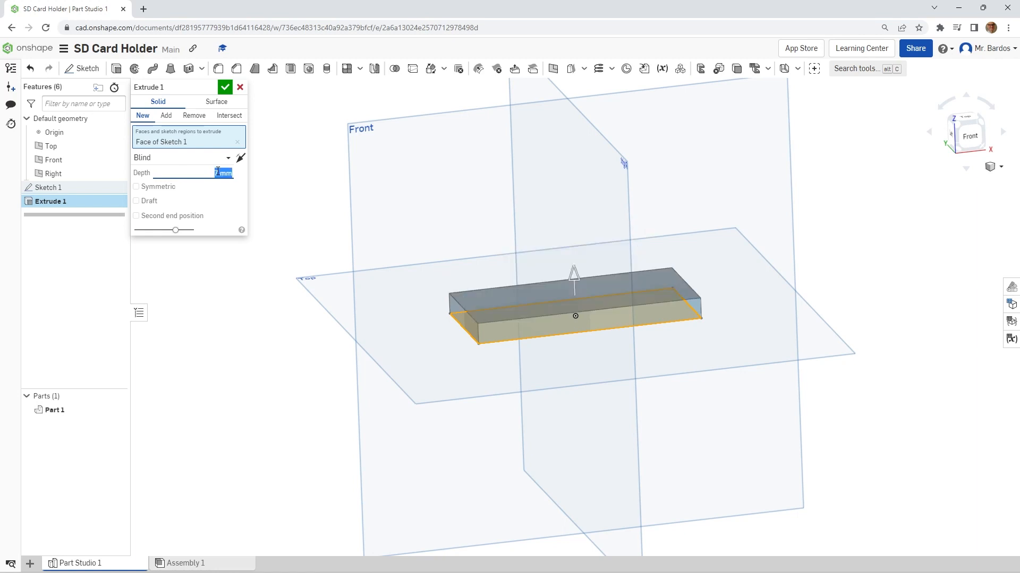
click(225, 89)
Examine the extruded block close up in an isometric view
mouse_move(724, 223)
right_down()
mouse_move(716, 236)
mouse_move(749, 234)
mouse_move(733, 244)
mouse_move(735, 218)
mouse_move(746, 220)
mouse_move(706, 234)
mouse_move(708, 251)
mouse_move(730, 228)
right_up()
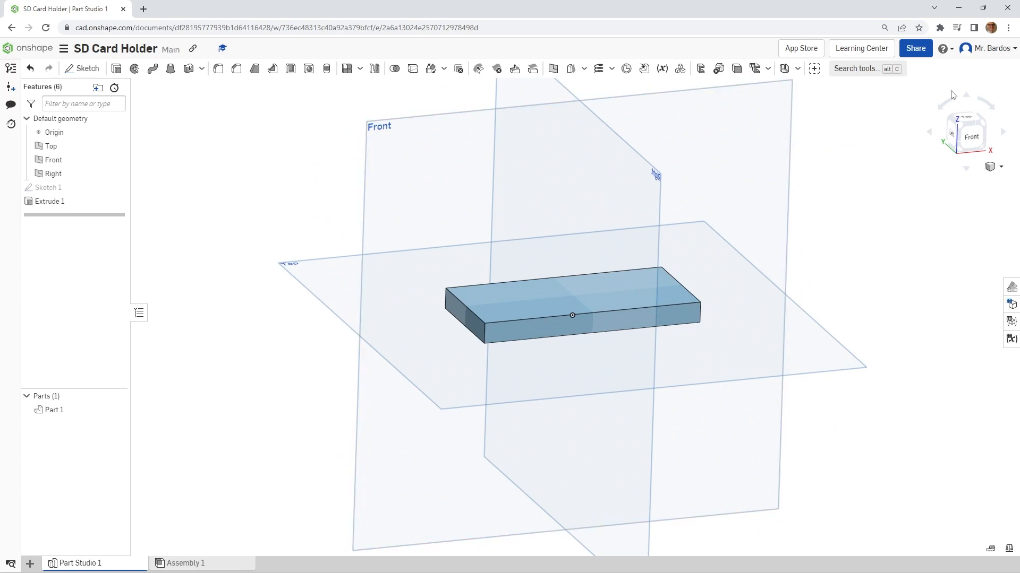
click(963, 127)
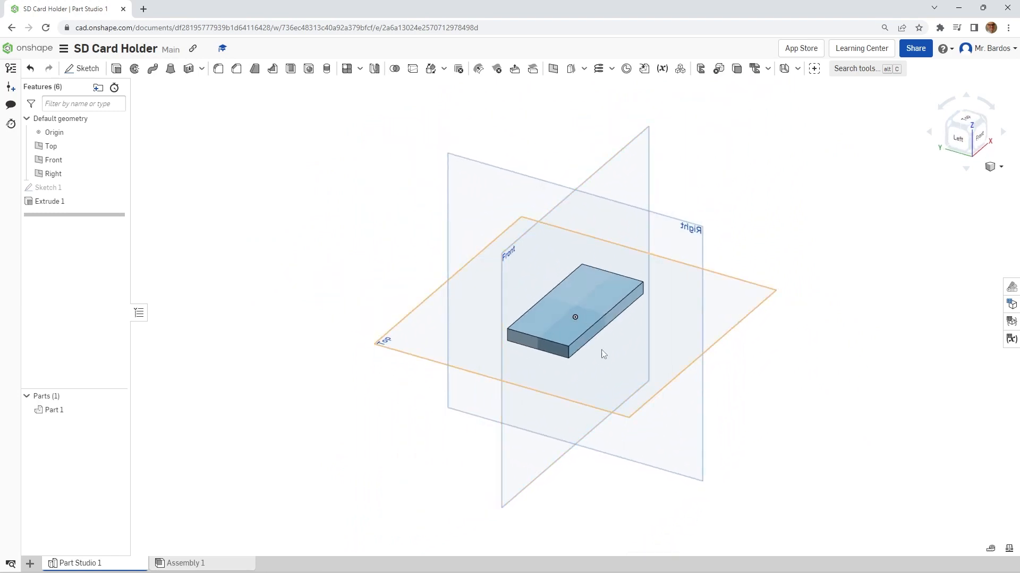
scroll(600, 351, up, 5)
scroll(596, 346, down, 2)
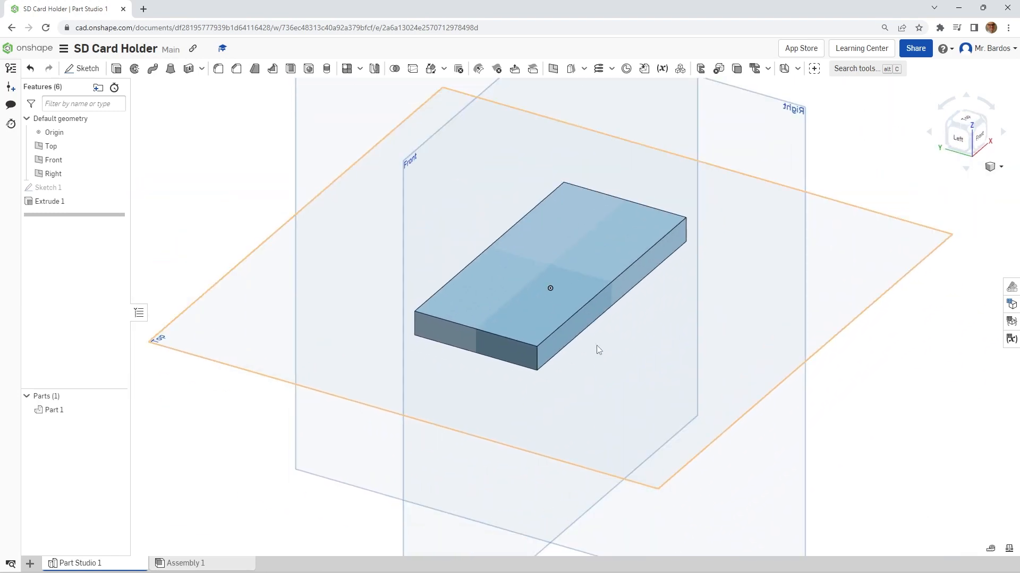
scroll(597, 345, up, 3)
scroll(597, 345, down, 3)
scroll(597, 345, up, 1)
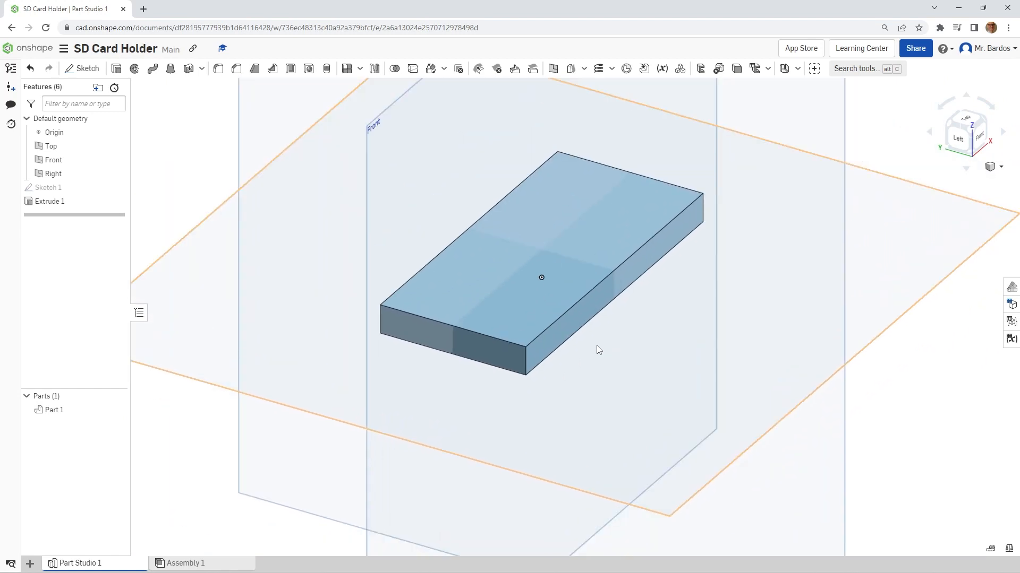
scroll(597, 345, up, 1)
scroll(597, 346, down, 1)
scroll(502, 360, up, 1)
scroll(502, 360, down, 1)
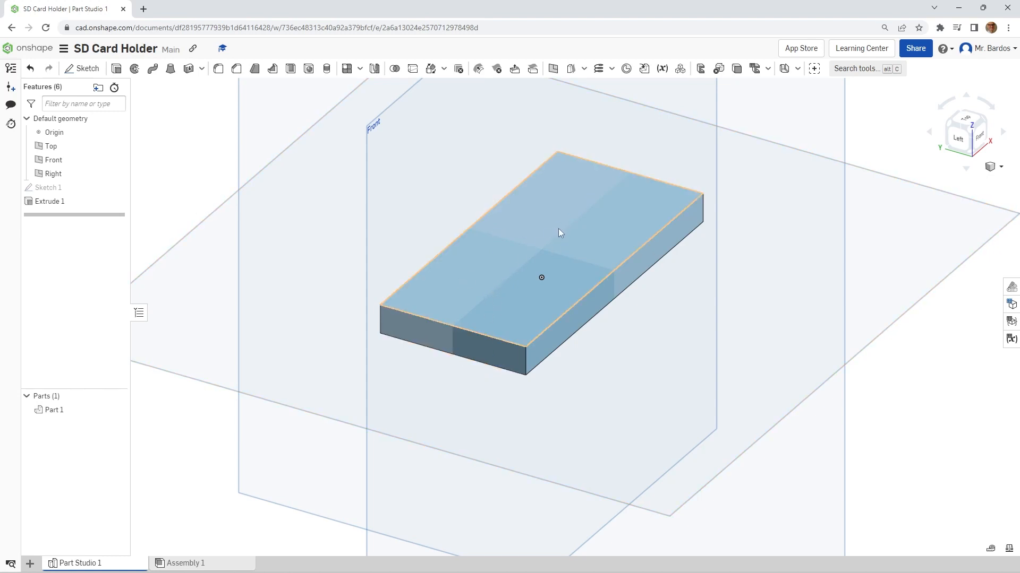
Start a new sketch on the block's top face
click(80, 68)
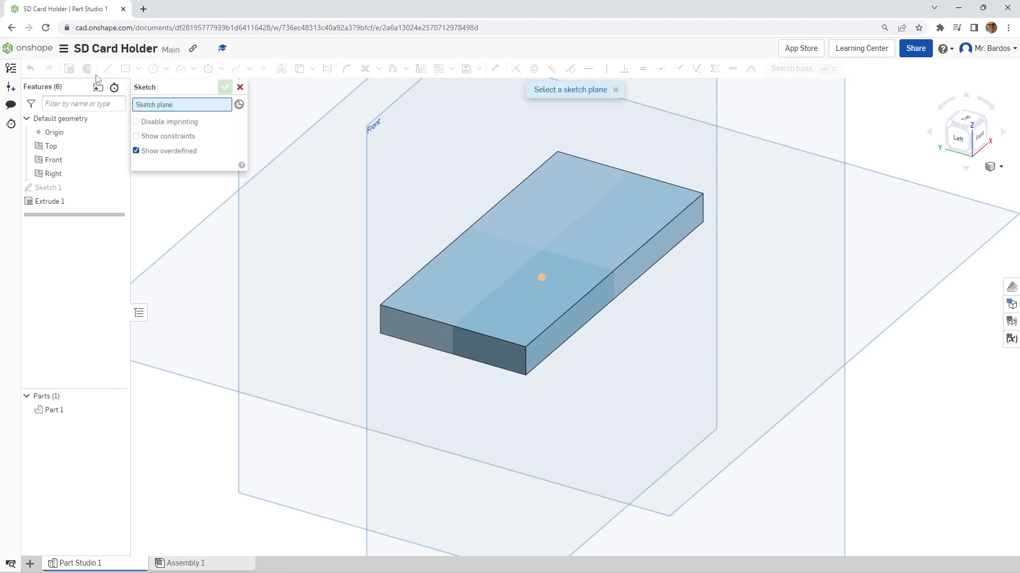
click(600, 221)
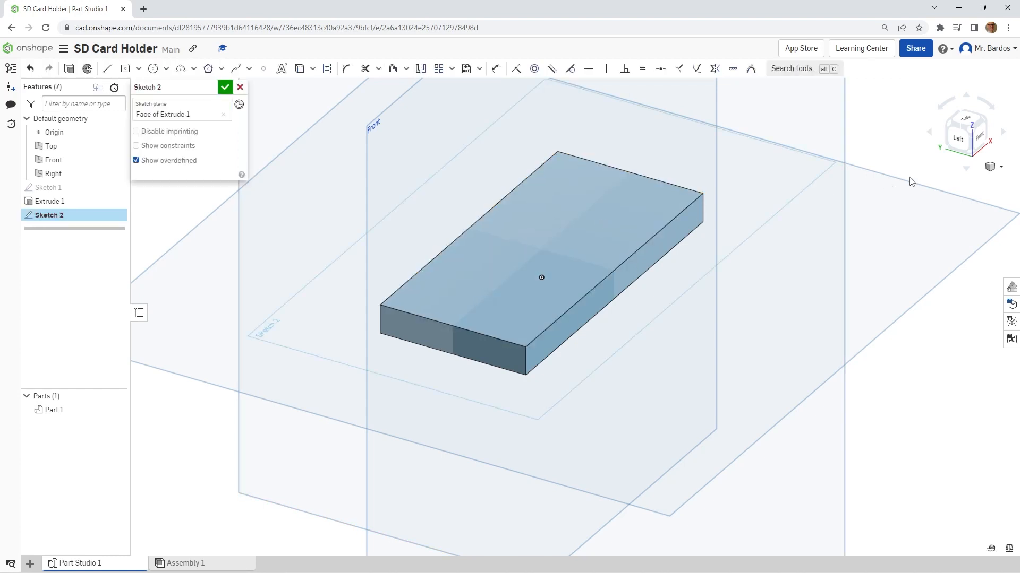
right_drag(519, 427, 470, 432)
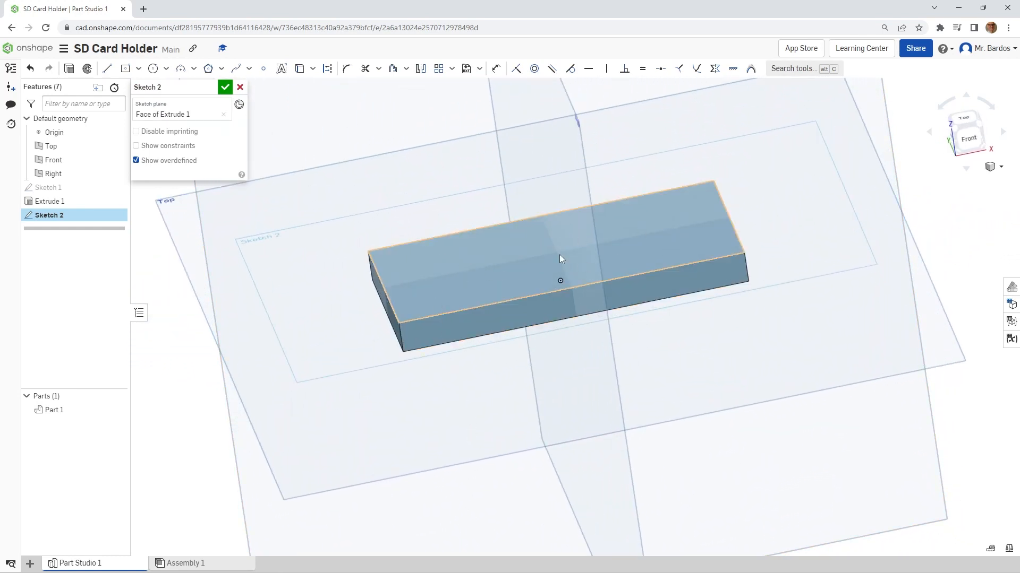
click(960, 119)
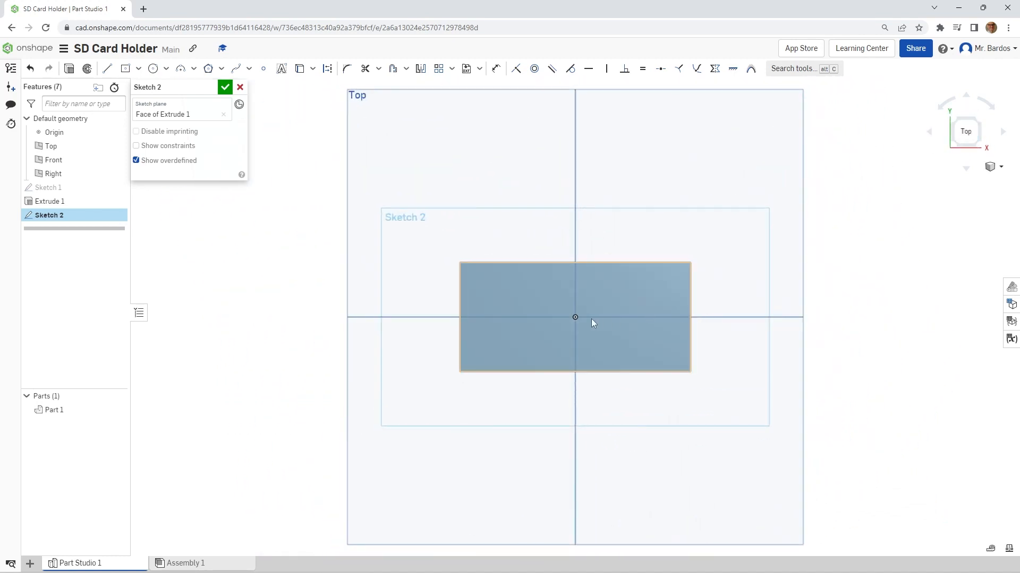
Draw a narrow upright center point rectangle about 22 mm high on the horizontal centreline, near the block's left end
click(125, 70)
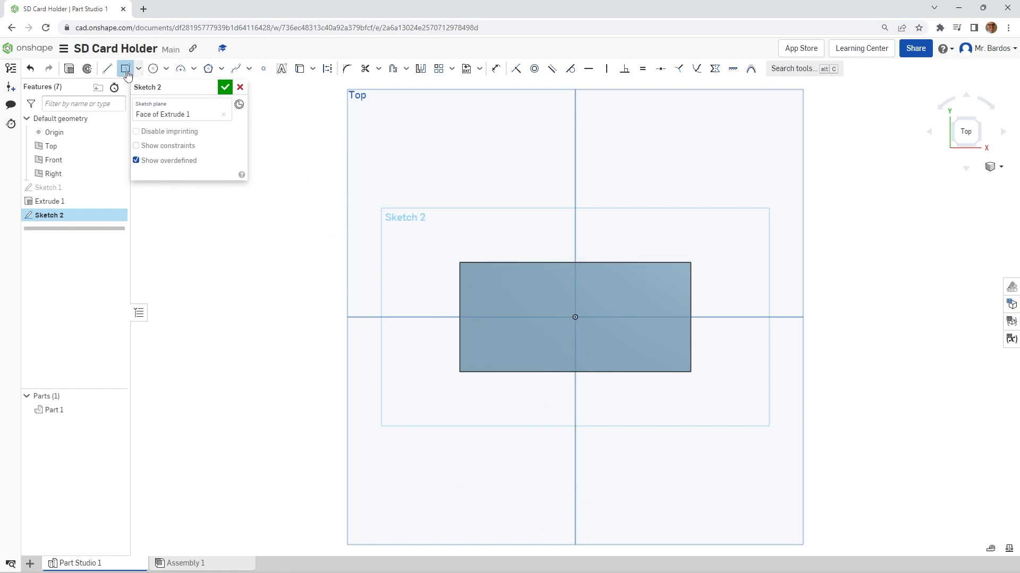
click(489, 318)
click(495, 284)
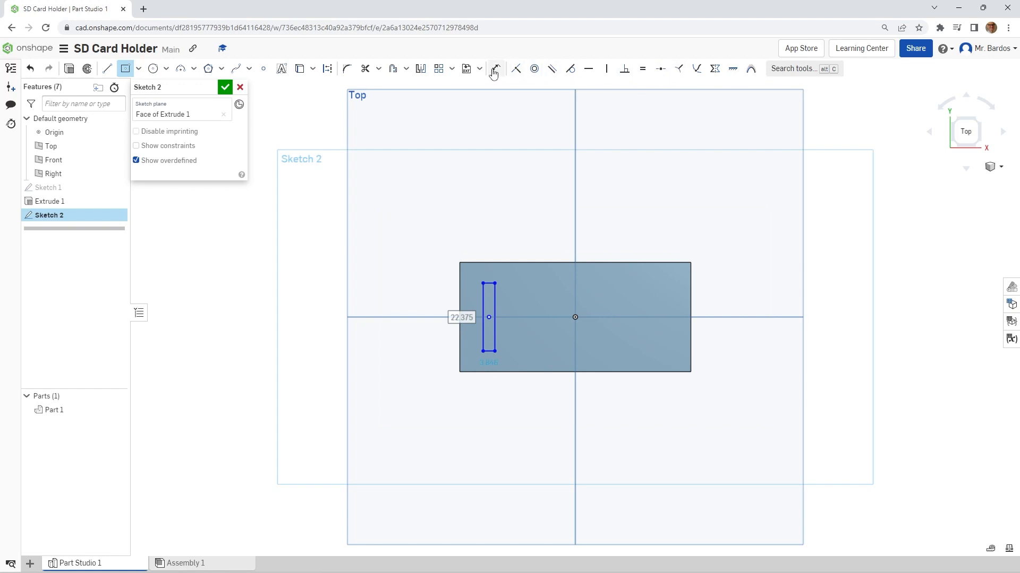
Set the slot rectangle's width to 2.5 mm and its height to 25 mm
double_click(488, 365)
text(2.5)
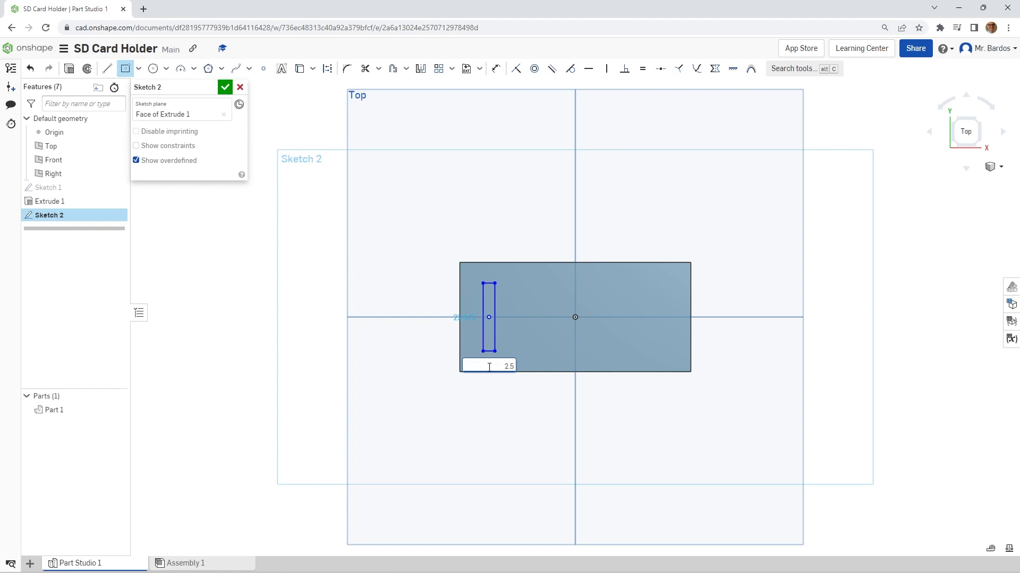
key(Return)
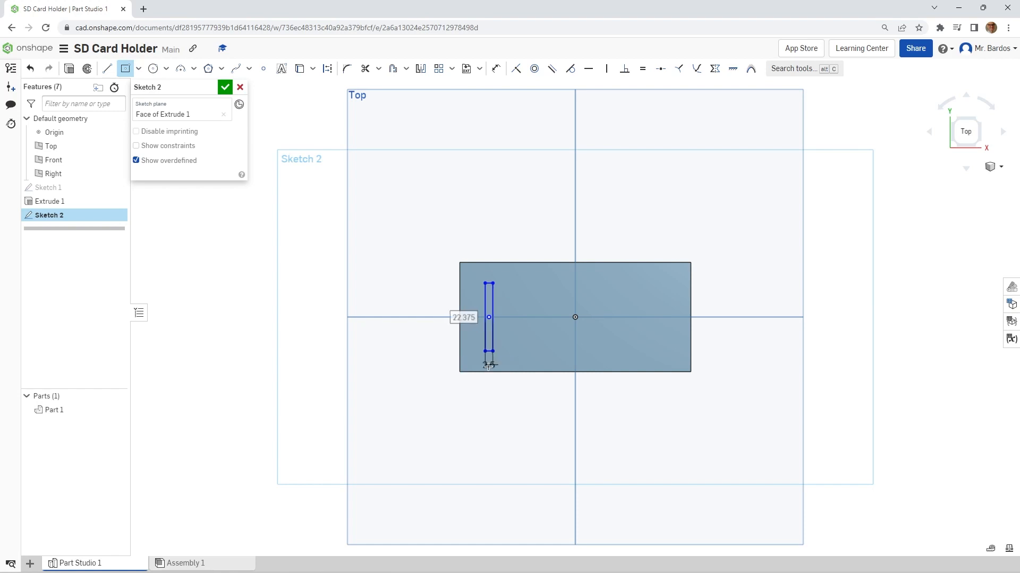
text(25)
key(Return)
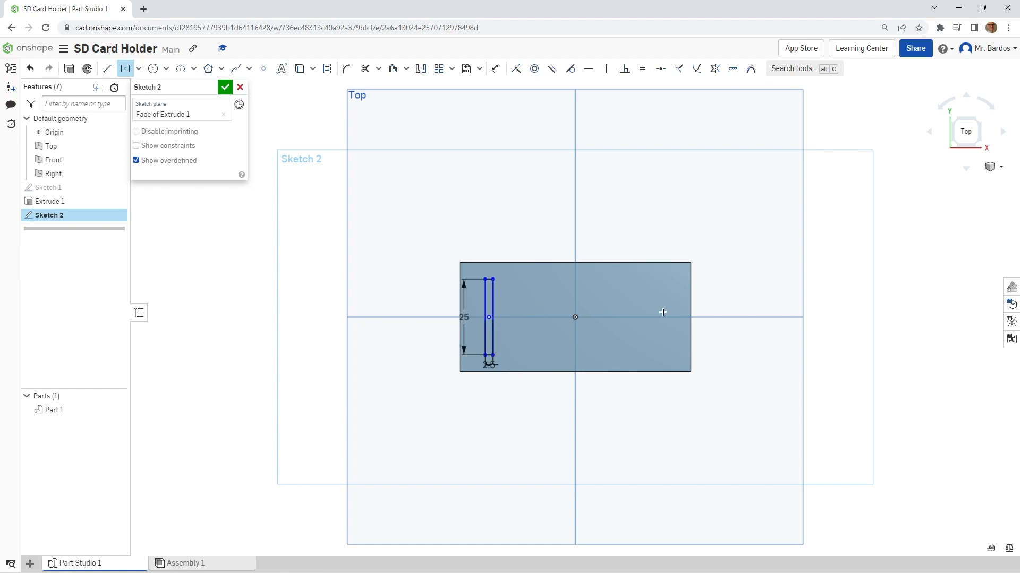
Start a linear sketch pattern using all four edges of the slot rectangle
click(439, 72)
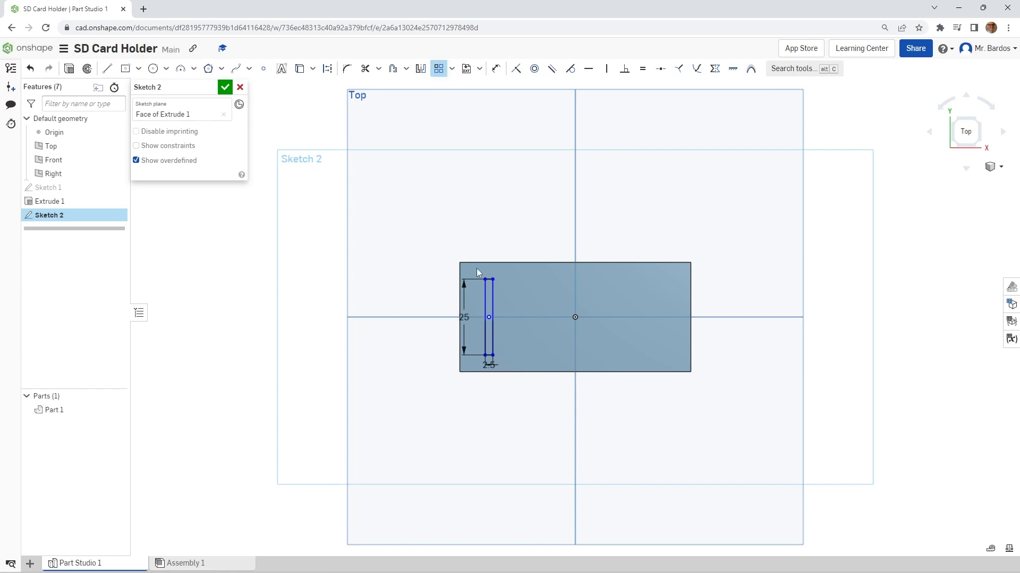
click(492, 299)
click(485, 300)
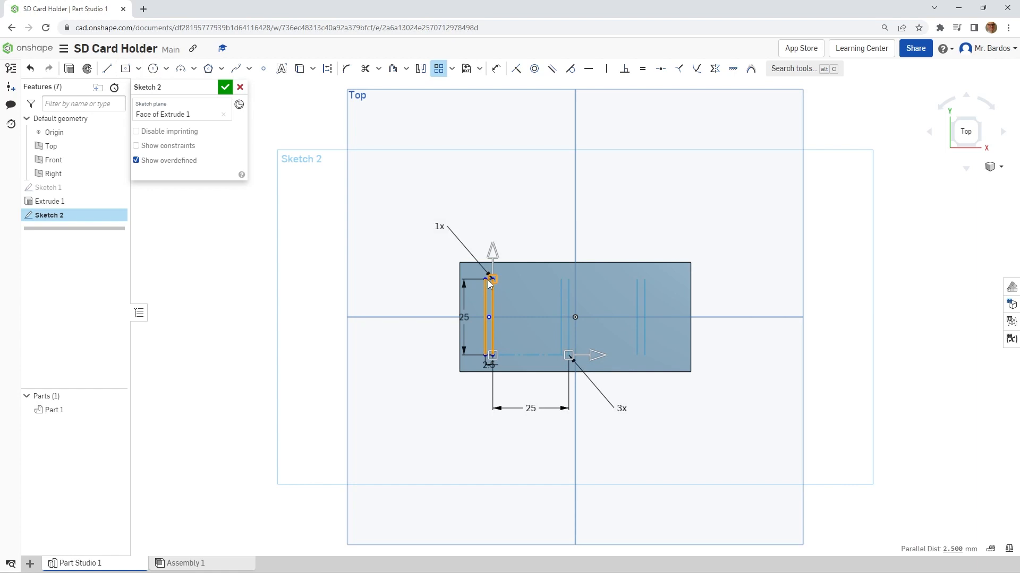
scroll(490, 284, up, 4)
click(489, 280)
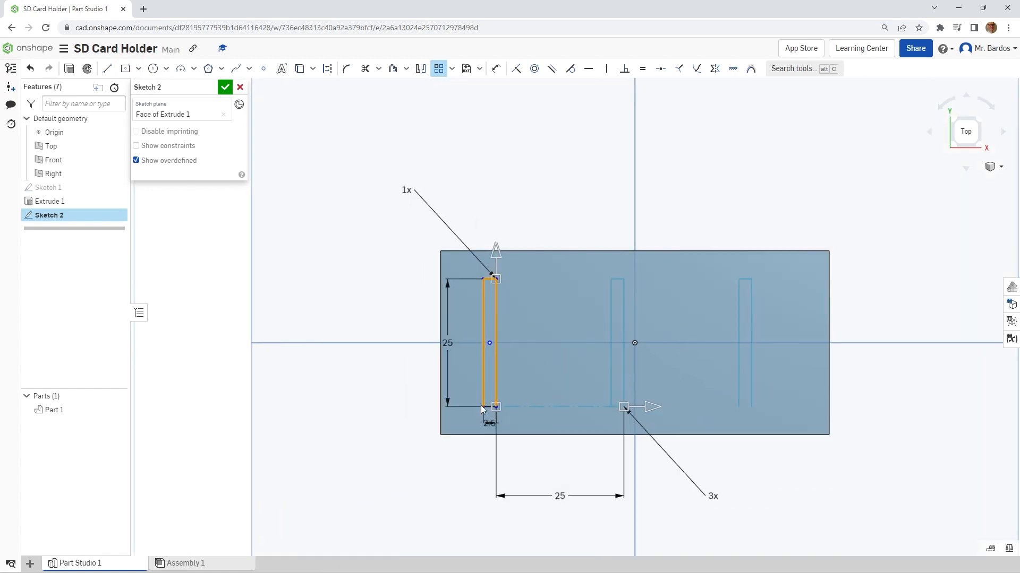
click(488, 407)
Set the slot pattern to 4 instances with 15 mm horizontal spacing and complete it
double_click(712, 496)
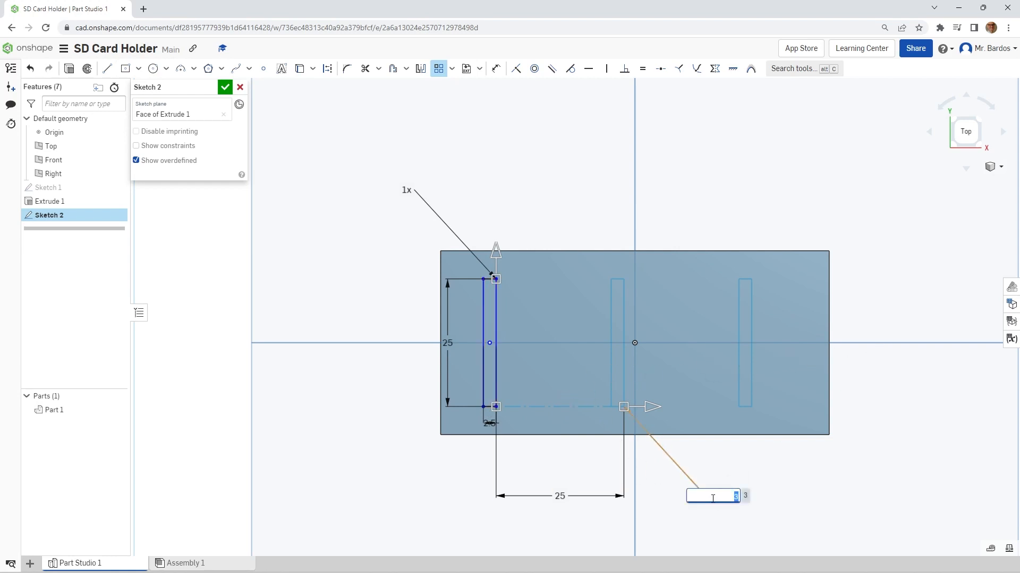
text(4)
key(Return)
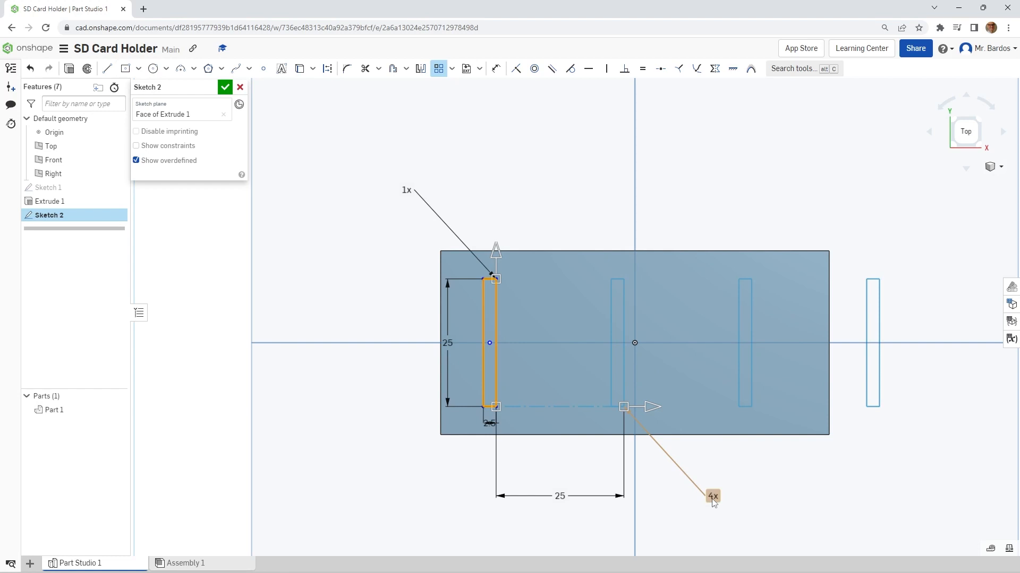
double_click(555, 495)
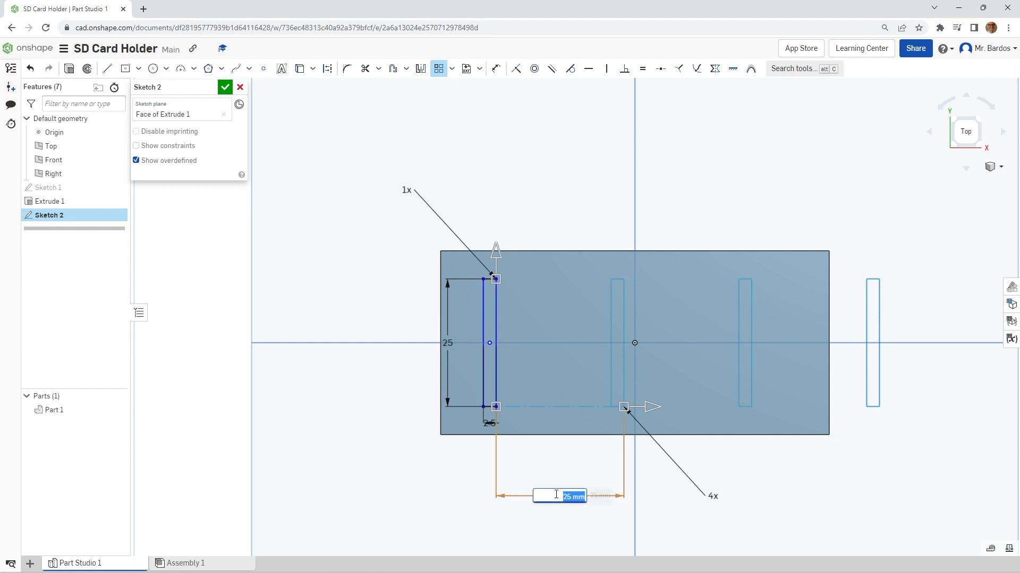
text(15)
key(Return)
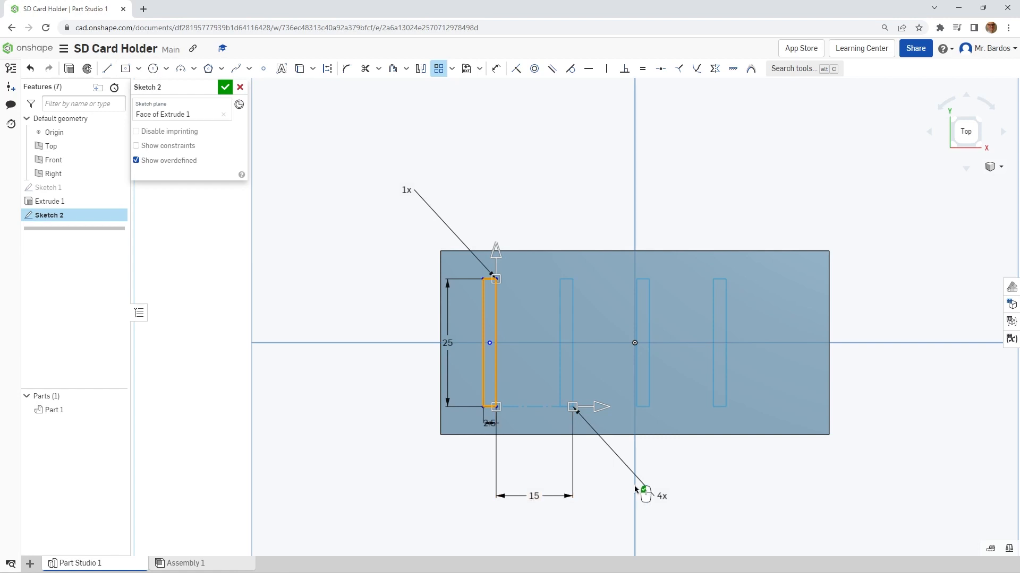
click(598, 319)
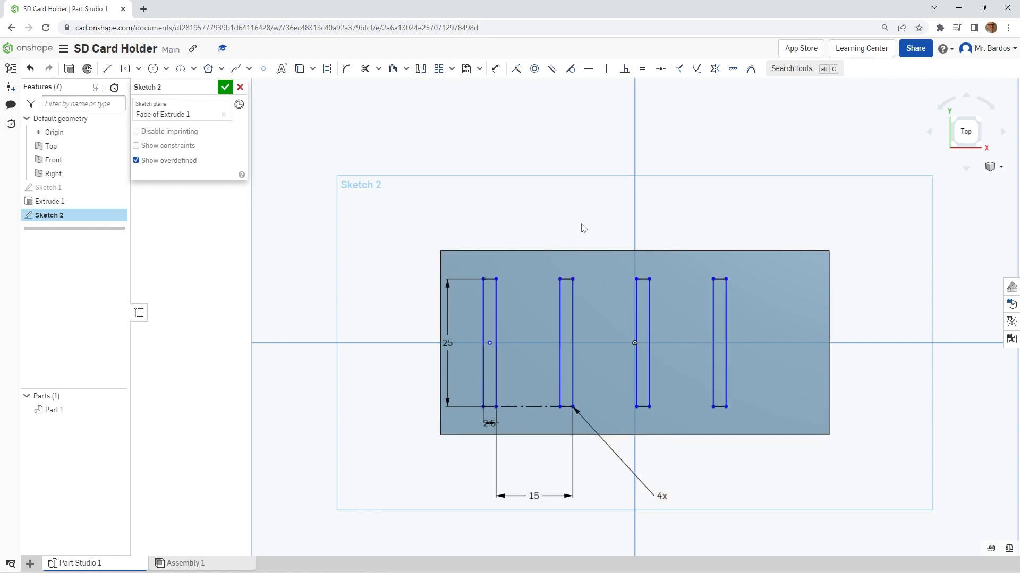
Make the facing inner edges of the first and last slots symmetric about the vertical centreline, and finish the sketch
click(713, 75)
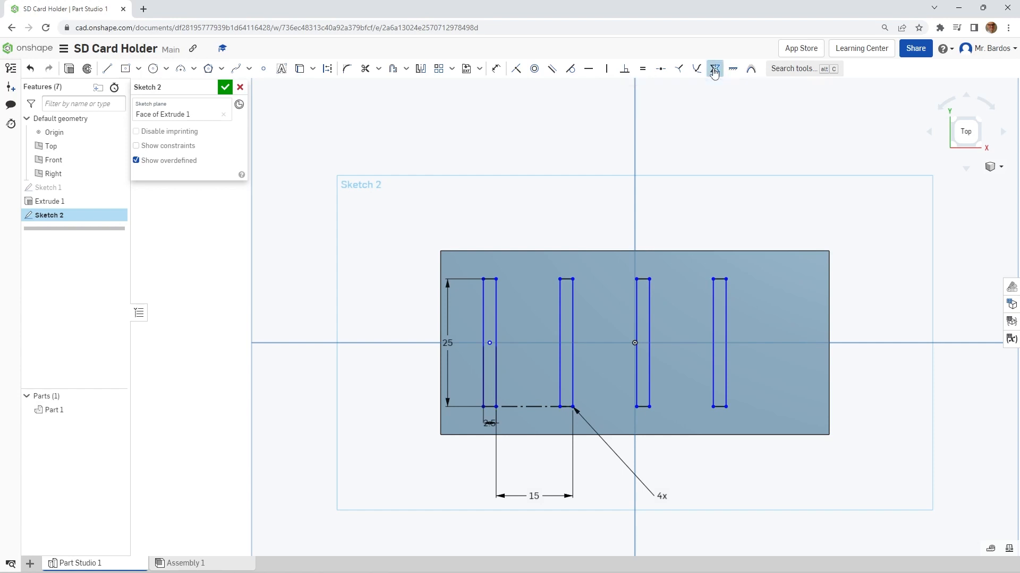
click(497, 331)
click(716, 322)
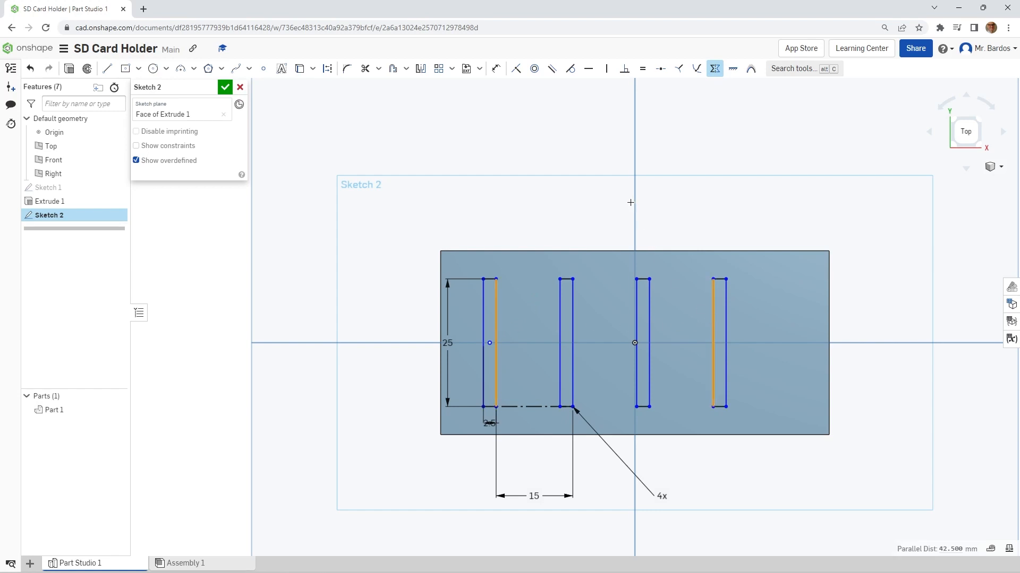
click(636, 202)
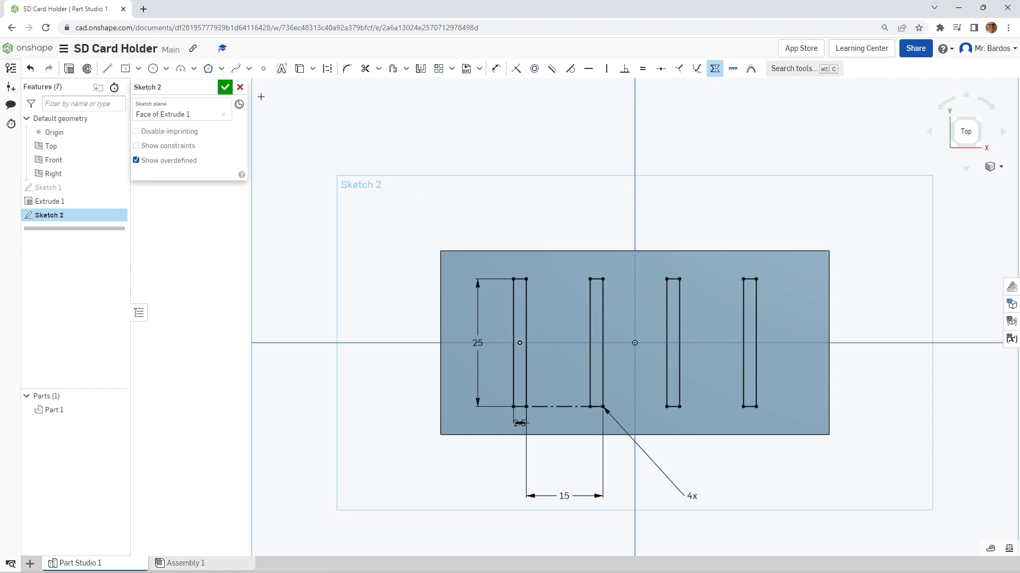
click(225, 87)
Set up an extrude of all four slot regions as a material removal into the block
right_drag(501, 194, 488, 145)
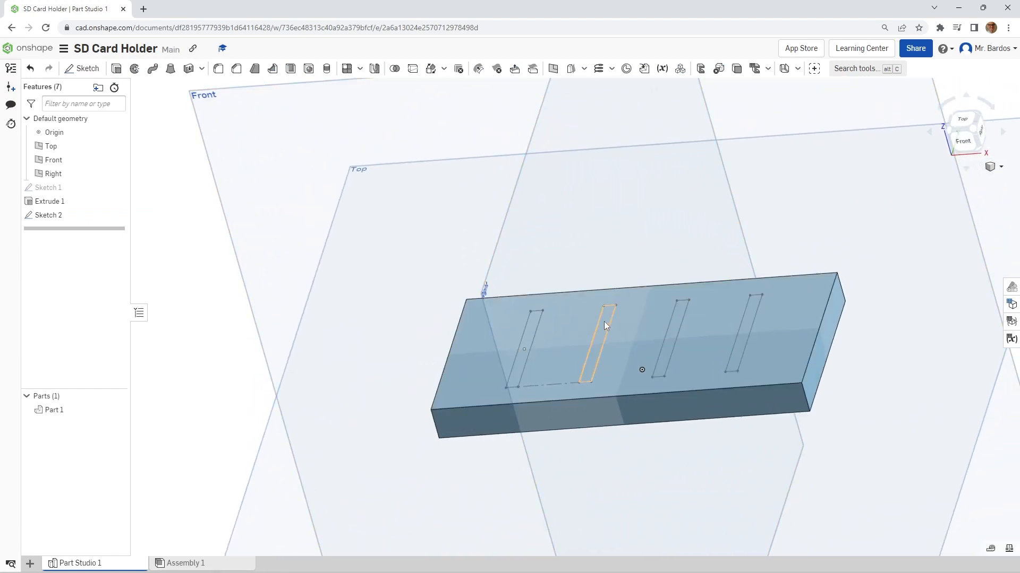
scroll(604, 321, up, 3)
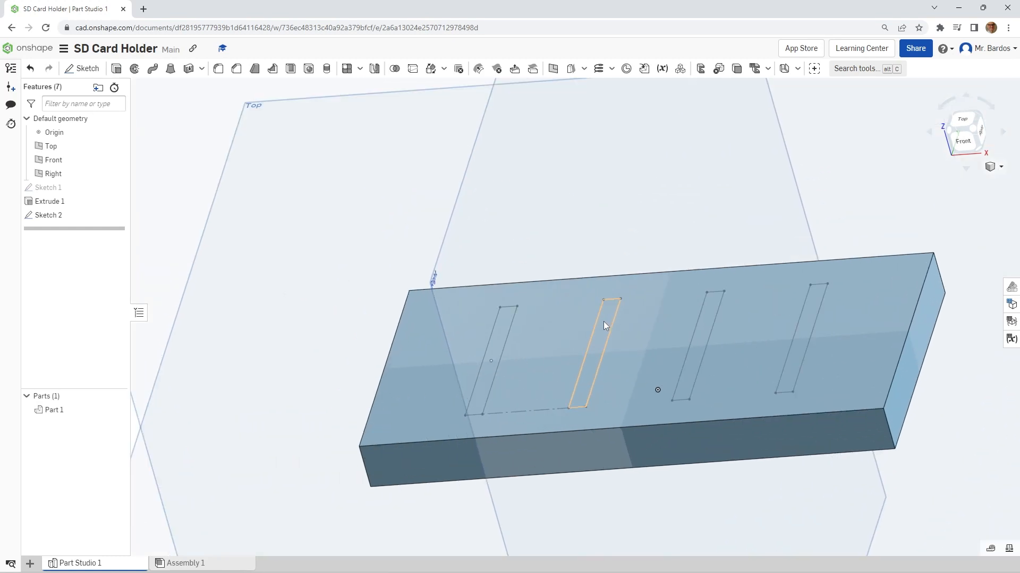
click(116, 70)
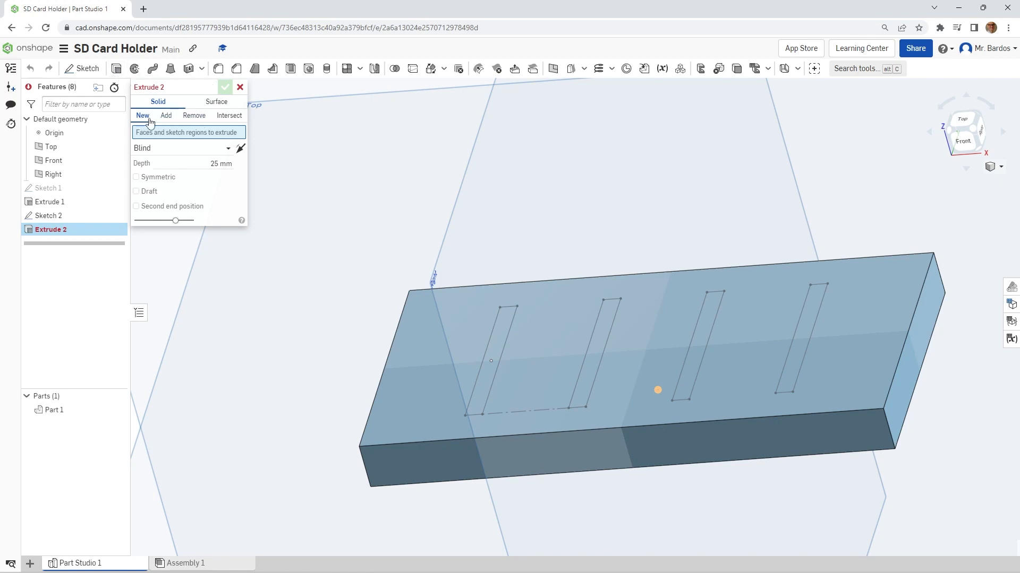
click(601, 329)
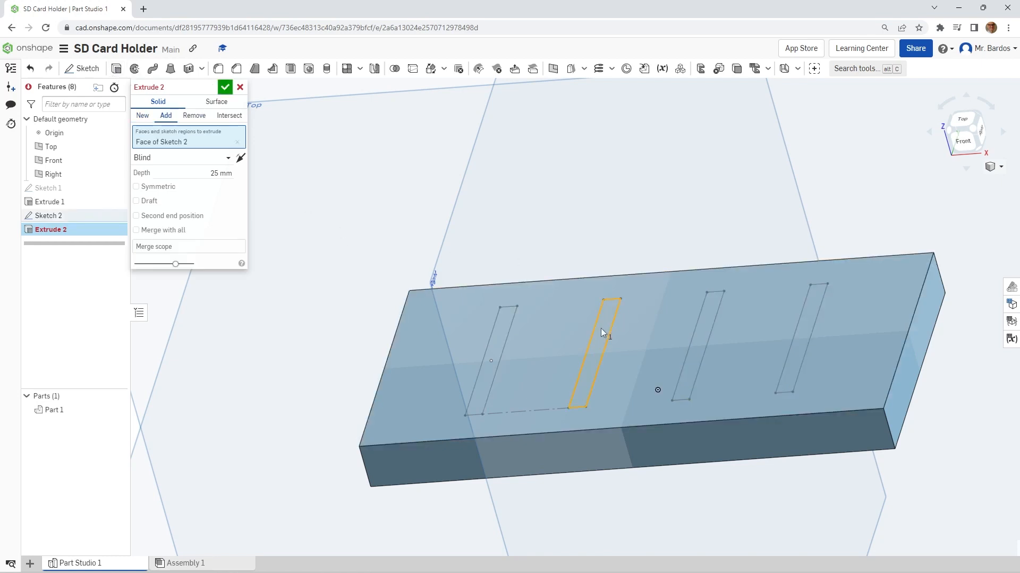
click(495, 346)
click(697, 340)
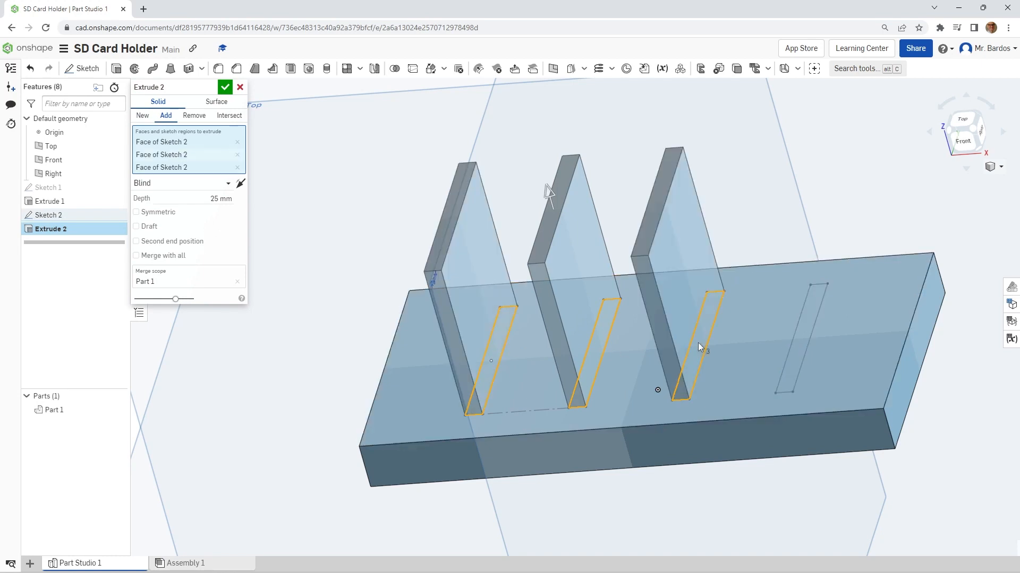
click(806, 332)
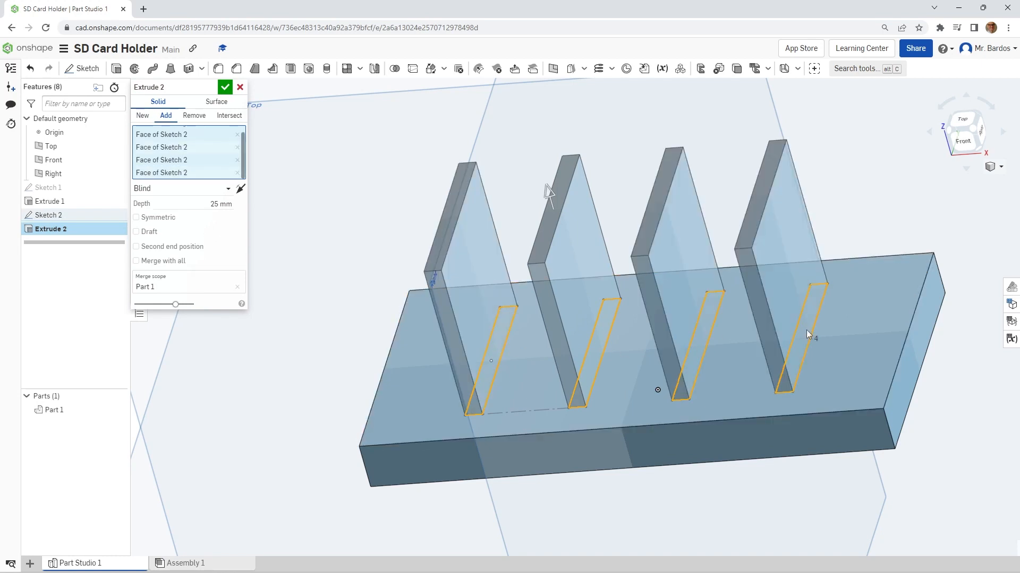
click(188, 117)
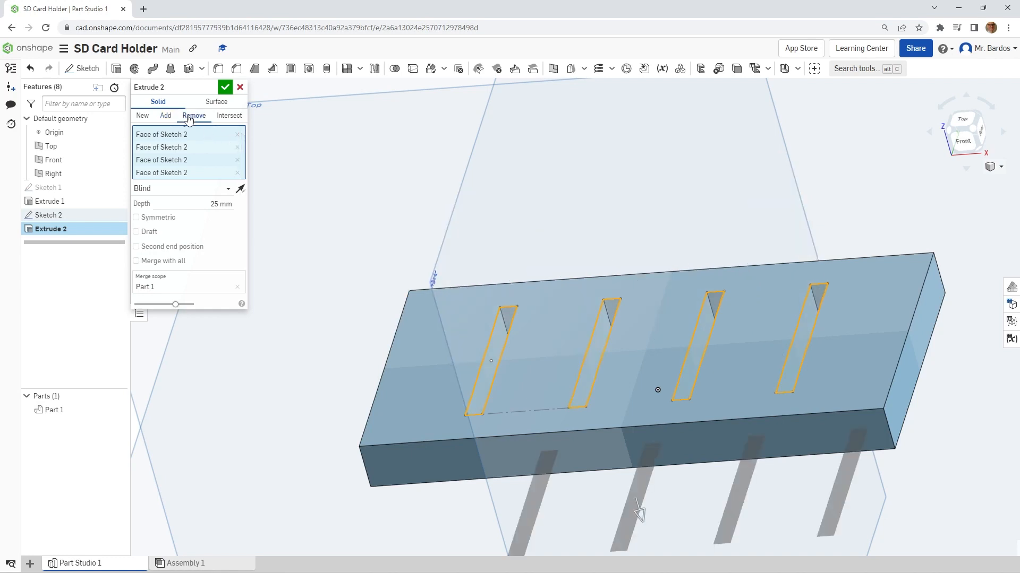
Set the slot cut's blind depth to 6 mm and accept the extrude
mouse_move(497, 186)
right_down()
mouse_move(508, 203)
mouse_move(505, 196)
right_up()
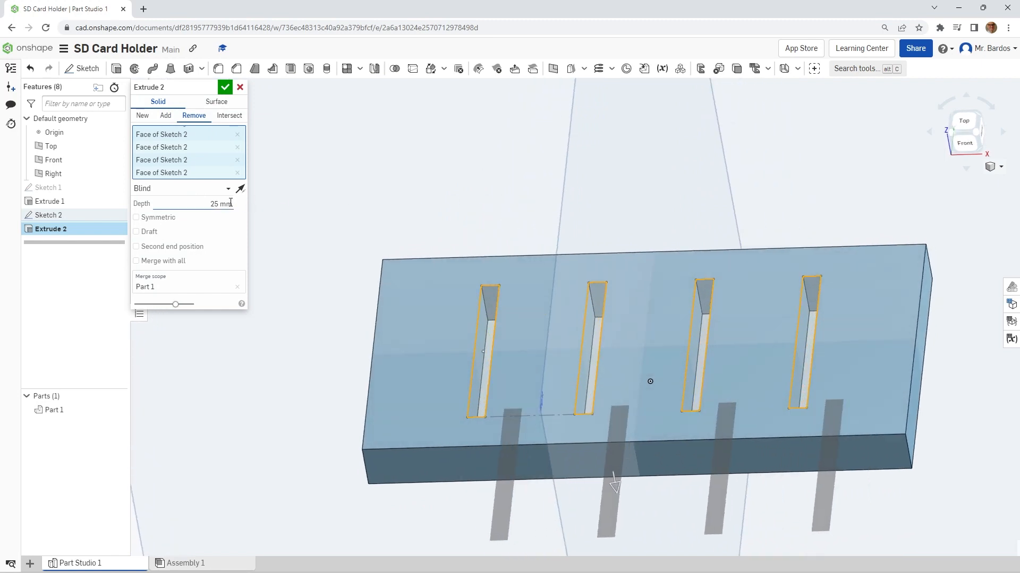
click(217, 205)
drag(218, 205, 199, 205)
text(6)
key(Return)
right_drag(307, 253, 312, 227)
click(226, 94)
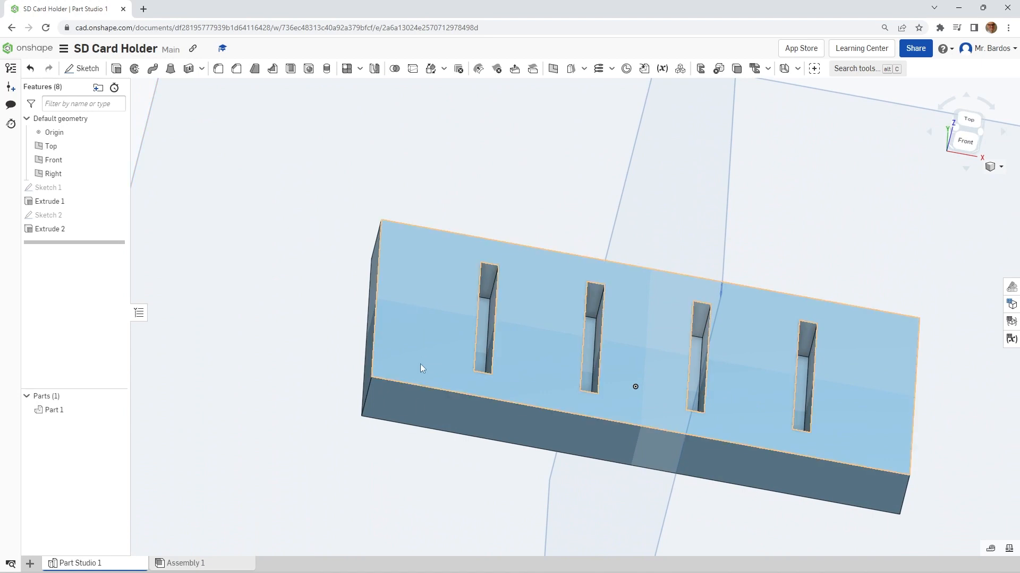
Examine the four slots in the block from several angles, ending in an isometric view
right_drag(446, 432, 460, 342)
right_drag(703, 392, 647, 292)
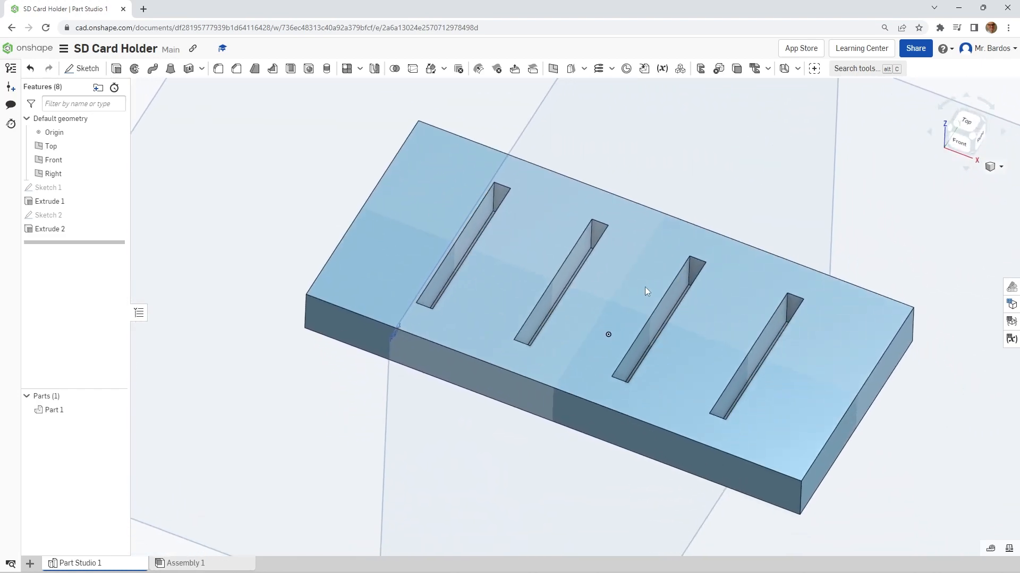
middle_drag(631, 286, 566, 303)
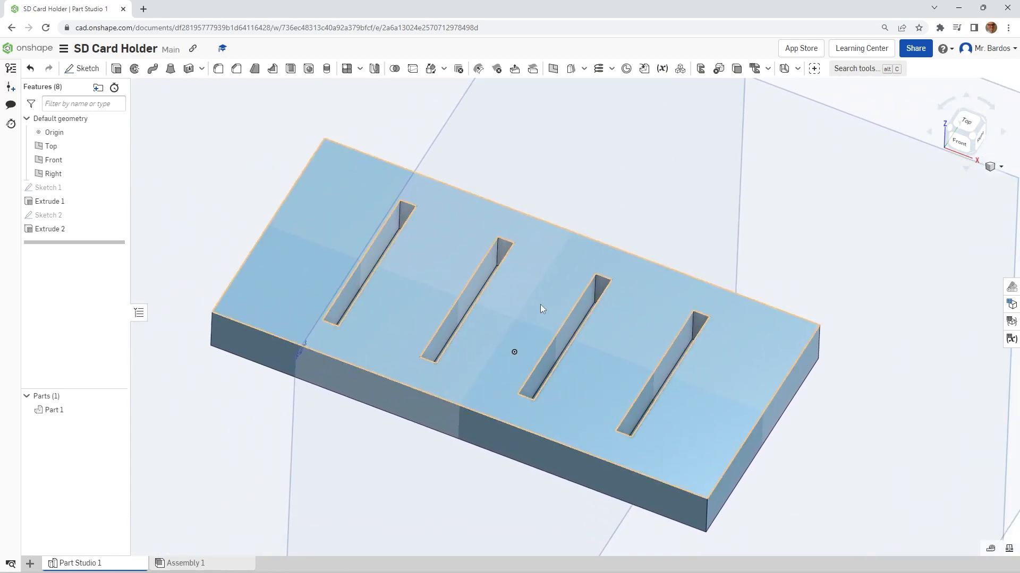
middle_drag(540, 307, 558, 293)
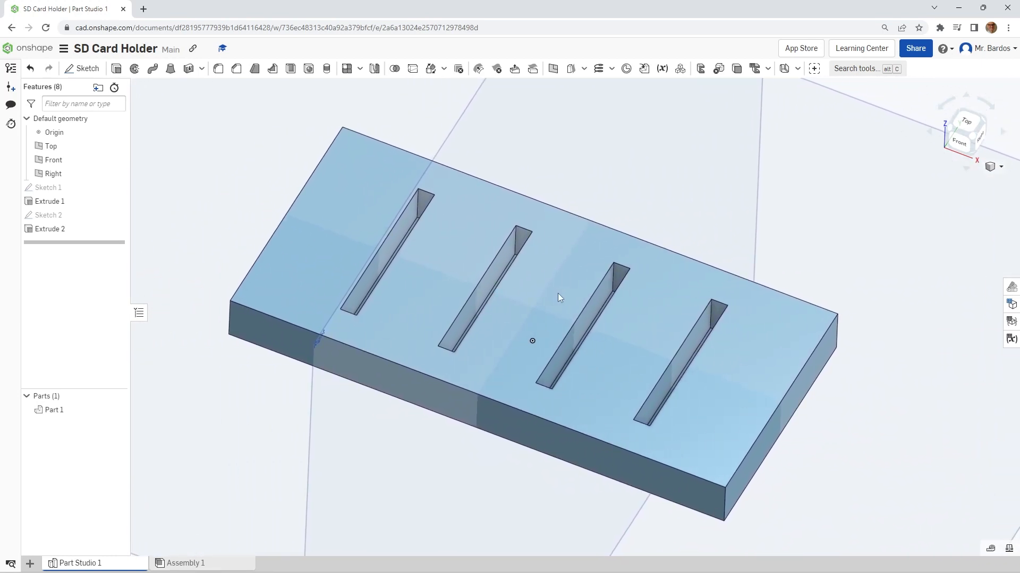
scroll(558, 294, down, 4)
scroll(557, 294, up, 4)
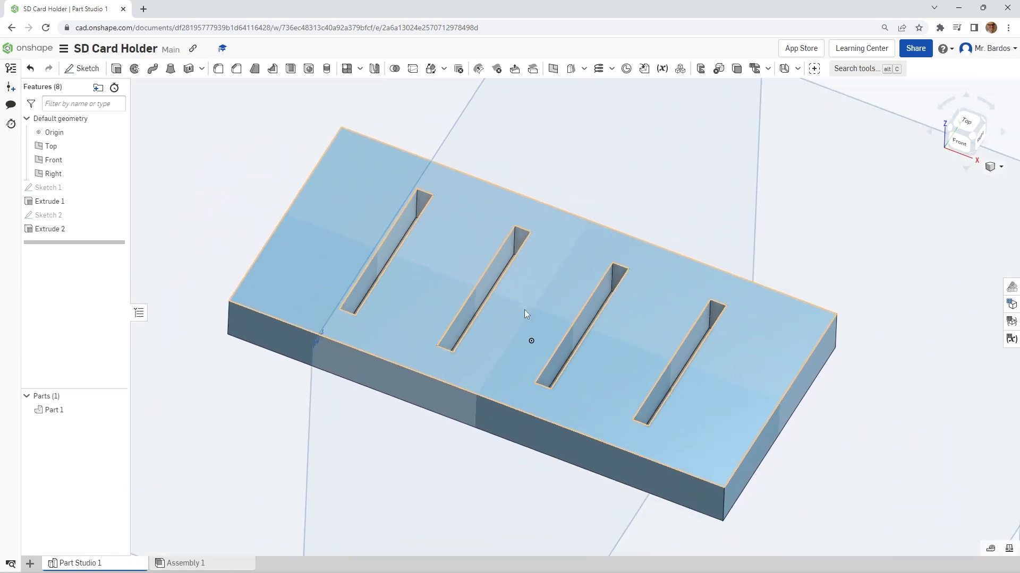
right_drag(524, 310, 519, 279)
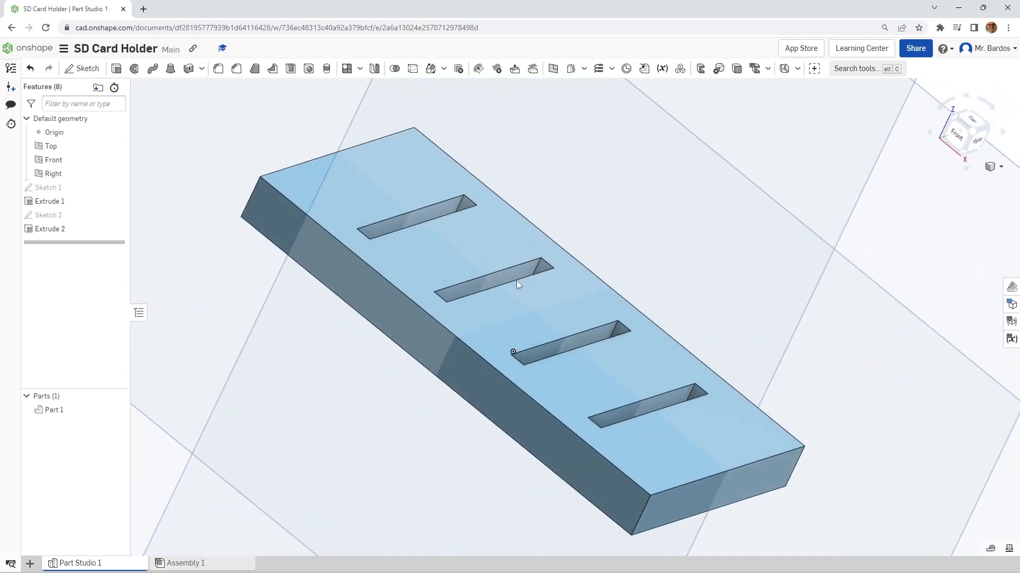
click(978, 136)
scroll(587, 315, up, 5)
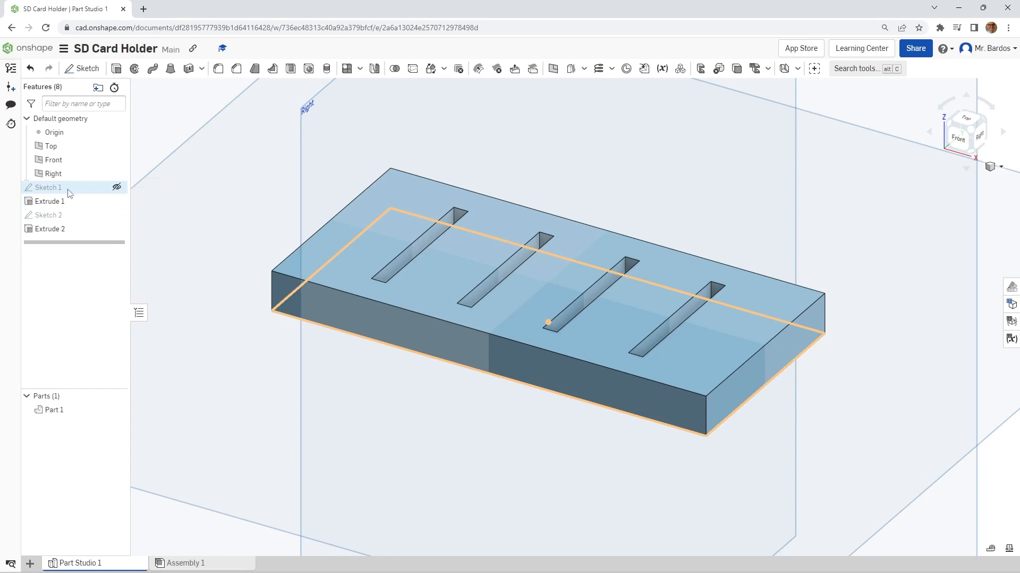
Reopen Sketch 1 and draw a 5 mm diameter circle on the horizontal centreline, just inside the rectangle's left edge
double_click(49, 187)
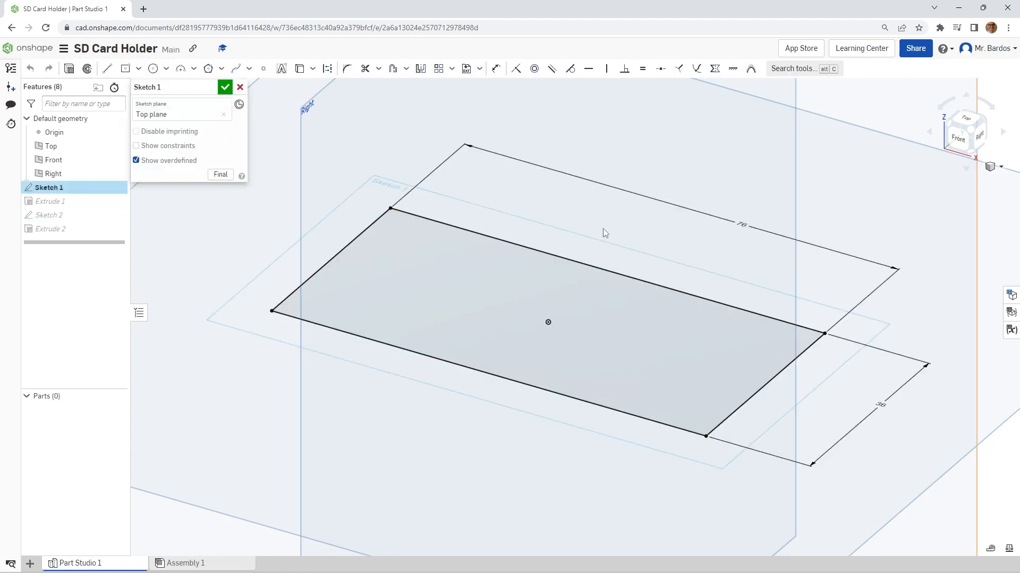
click(964, 118)
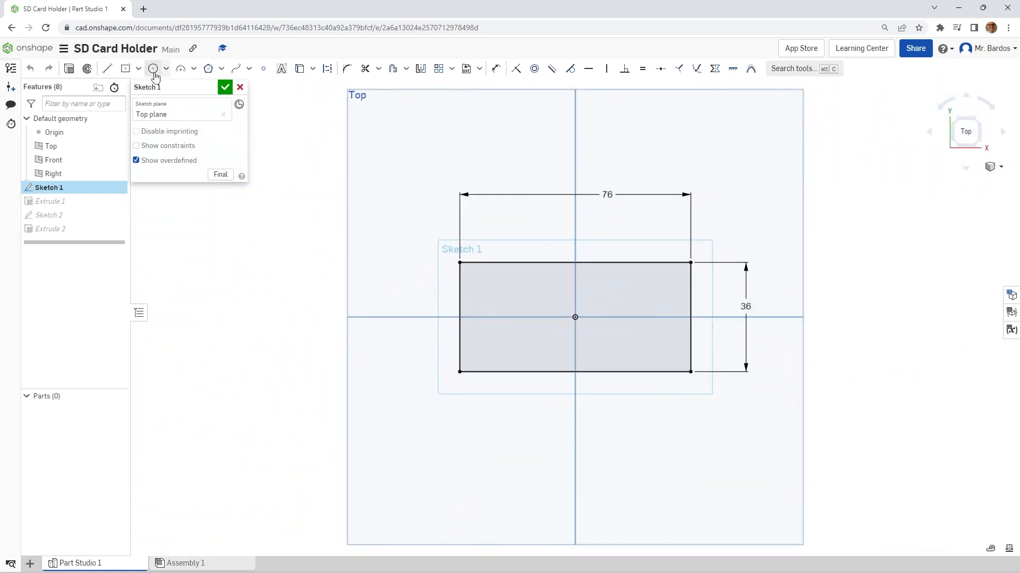
click(153, 69)
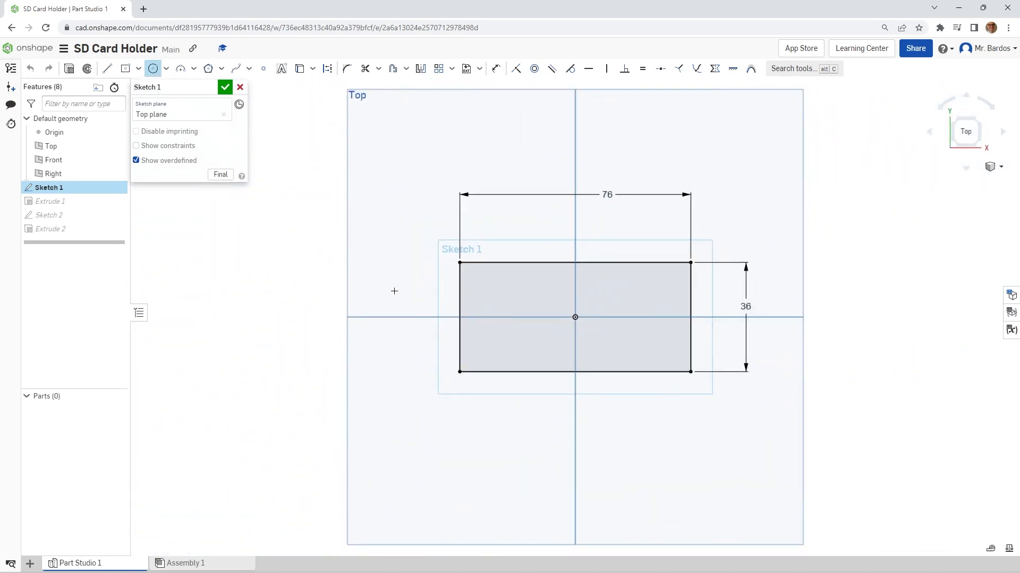
click(474, 317)
click(480, 314)
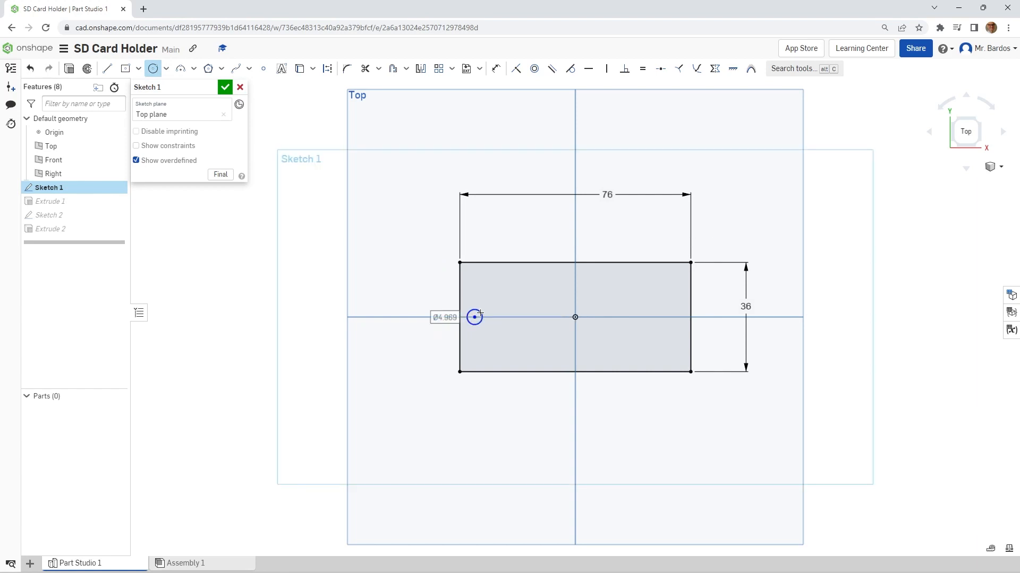
text(5)
key(Return)
Set the circle's diameter to 5.2 mm
click(444, 317)
click(446, 314)
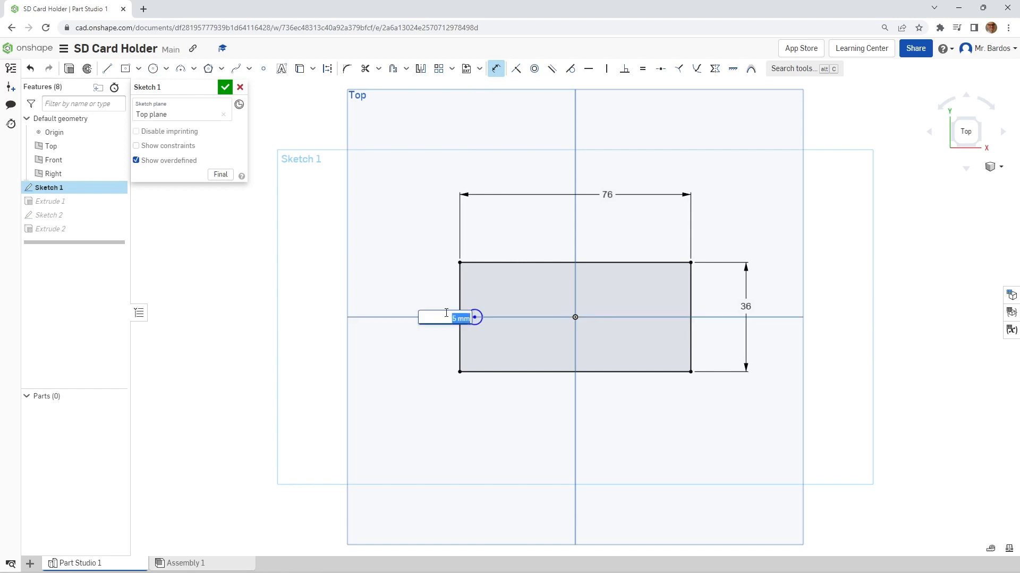
text(5.2)
key(Return)
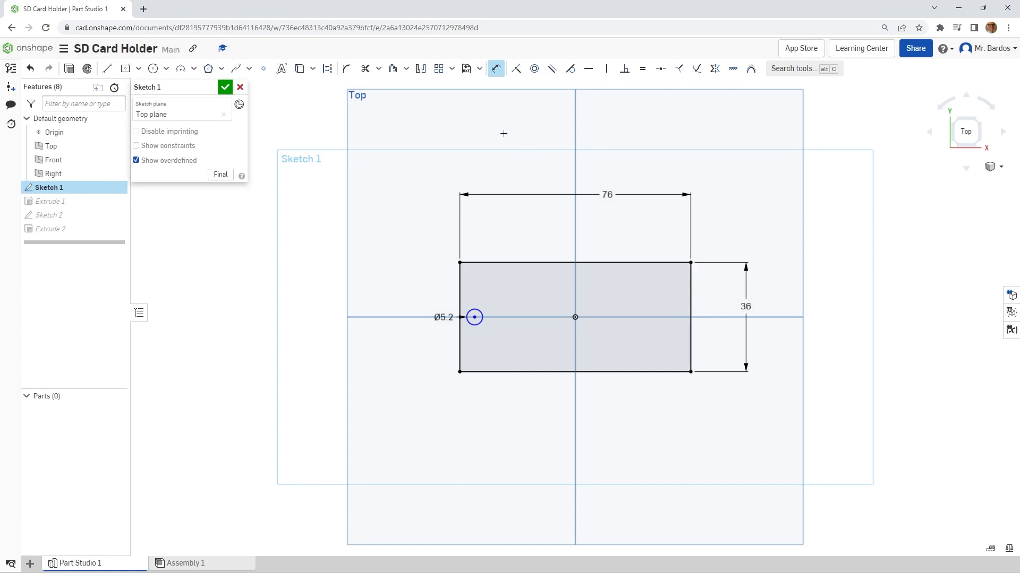
Mirror the 5.2 mm circle about the Right plane to the opposite end of the rectangle
click(420, 69)
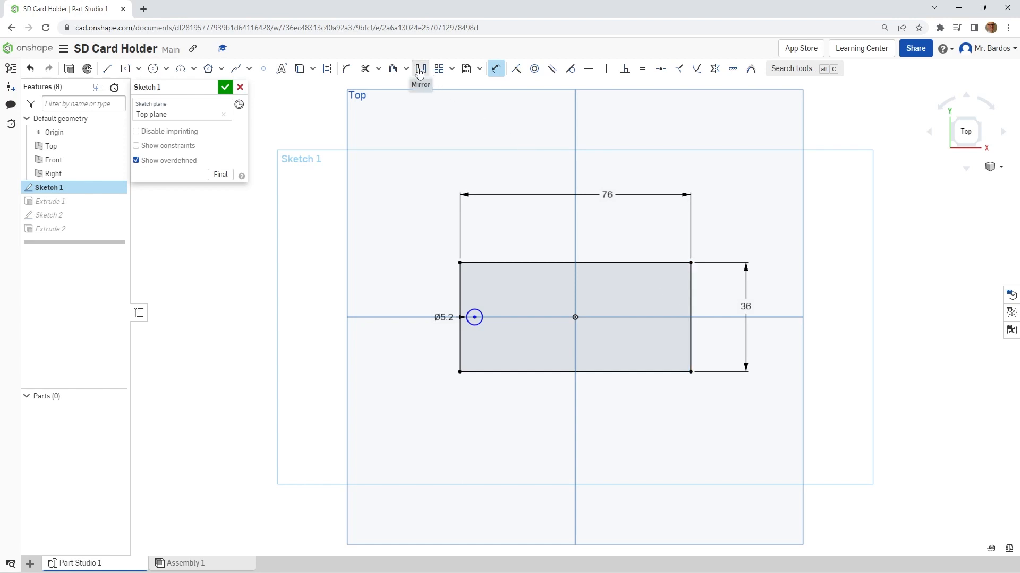
click(573, 170)
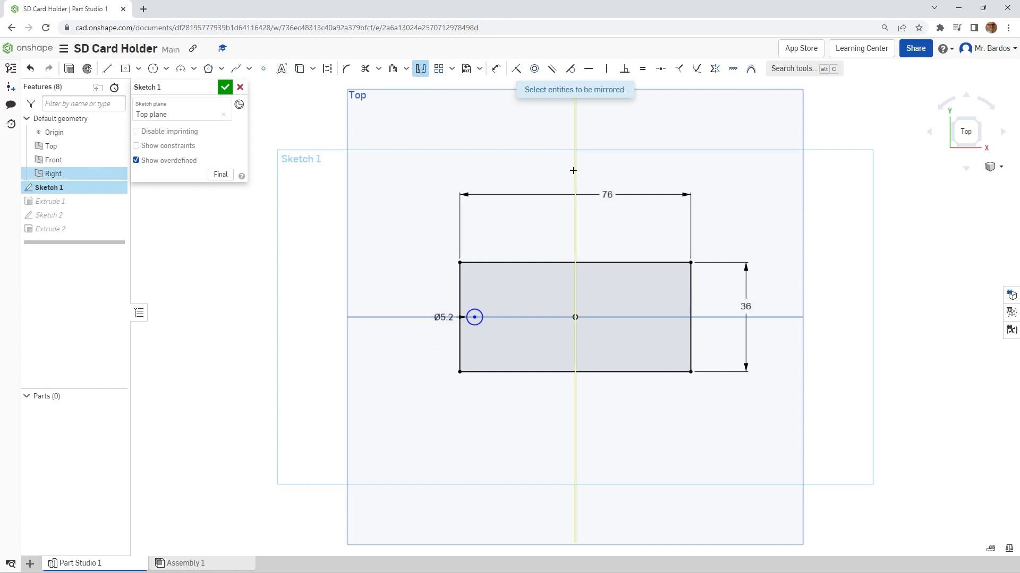
click(477, 312)
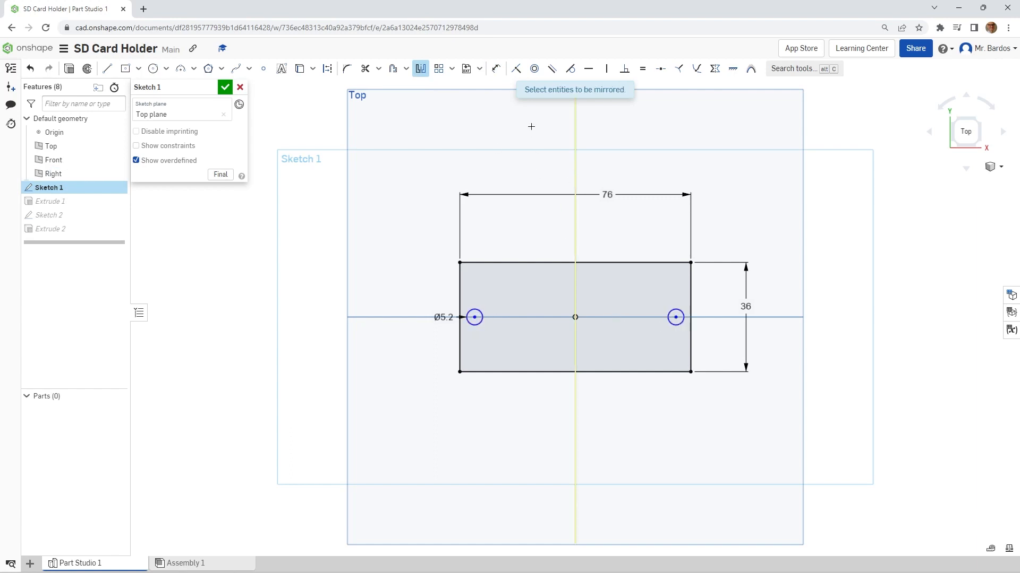
Dimension the left circle's centre 5.5 mm horizontally from the rectangle's left edge
click(496, 69)
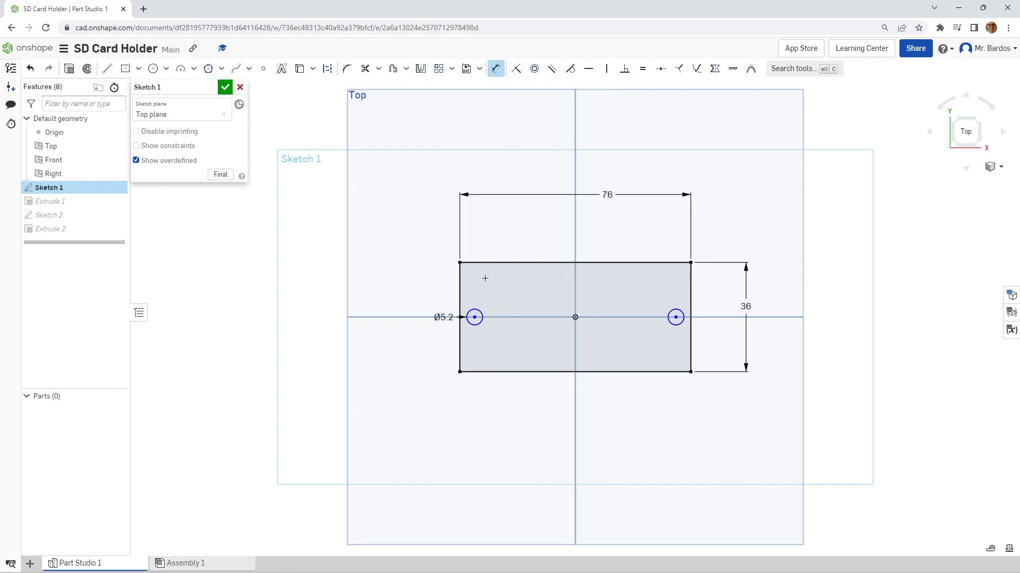
click(474, 317)
click(460, 297)
click(502, 233)
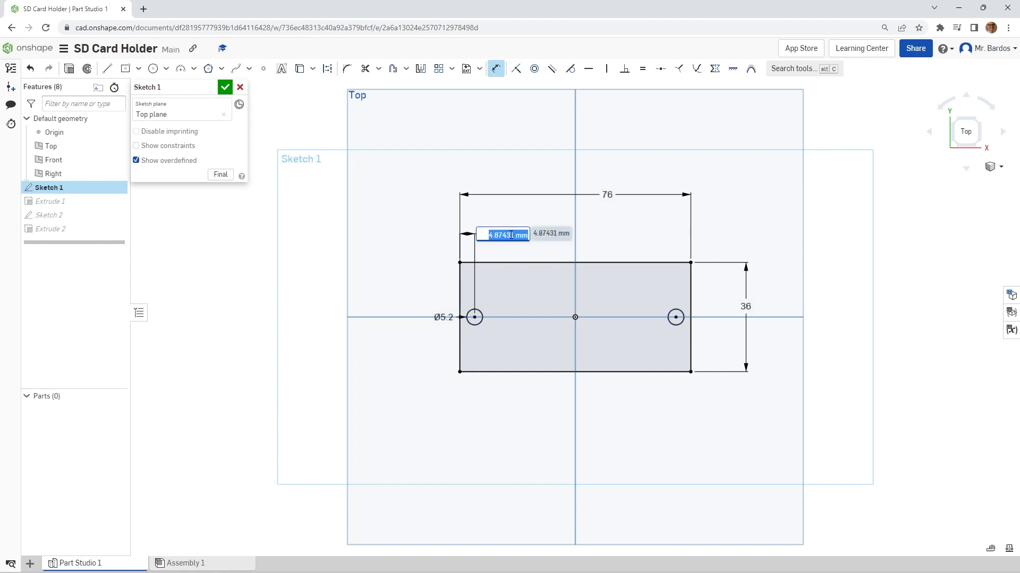
text(.5)
key(Return)
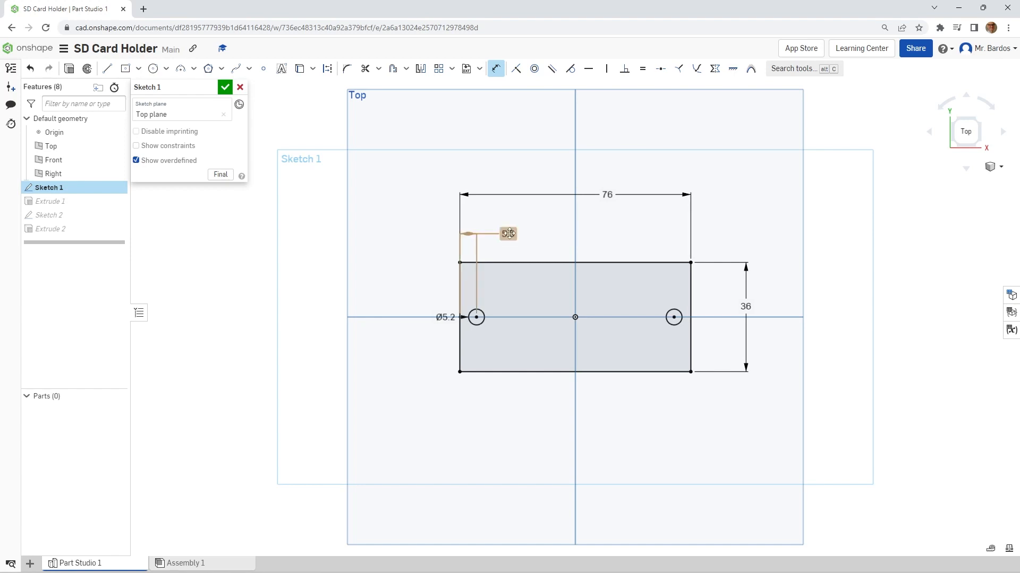
Set the distance from the rectangle's left edge to the circle's centre to 6 mm and accept Sketch 1
double_click(508, 234)
text(6)
key(Return)
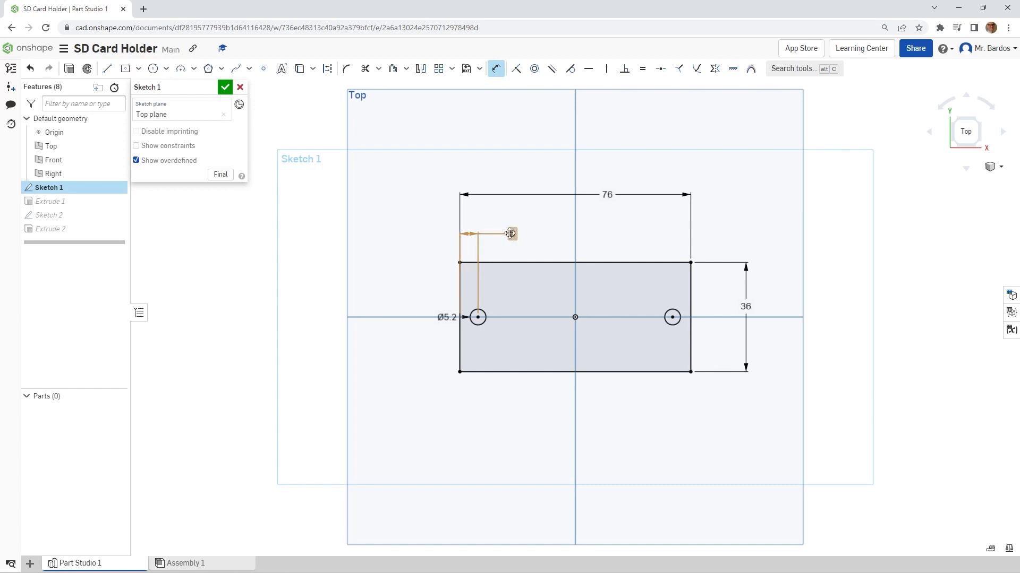
click(224, 87)
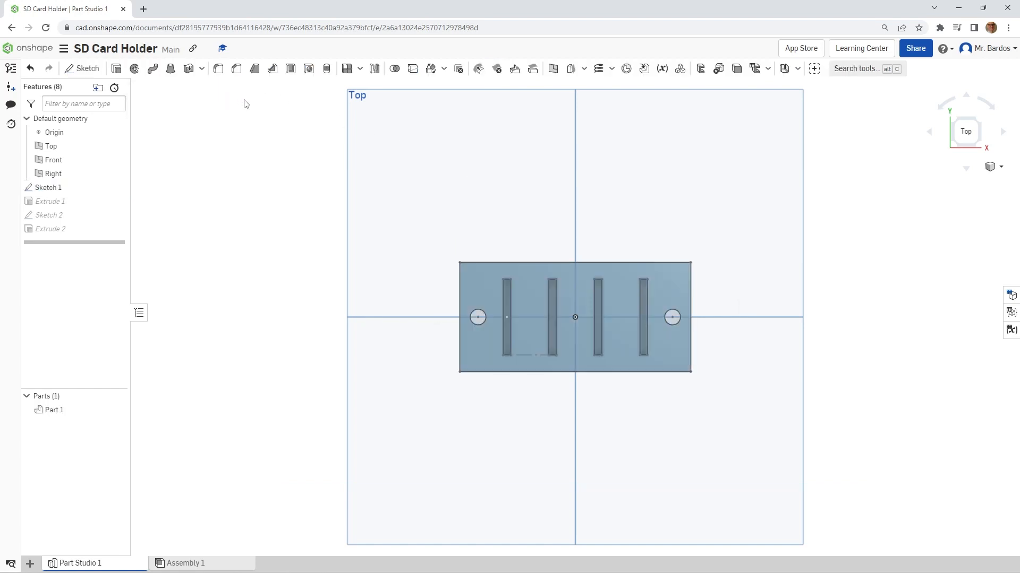
Edit Extrude 1 to include both circular regions of Sketch 1 in the 7 mm block, filling the through holes
right_drag(491, 174, 471, 330)
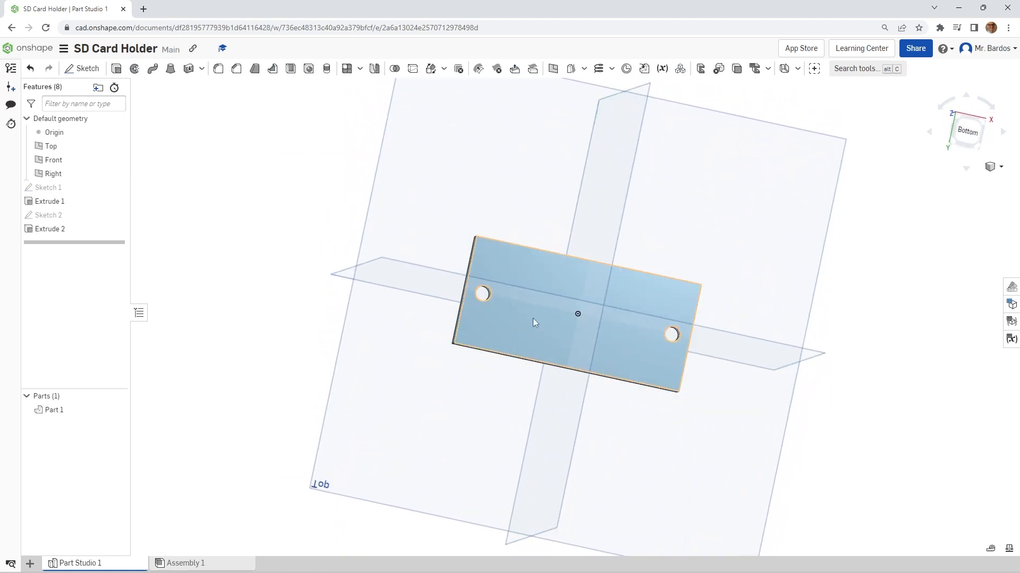
right_drag(546, 303, 509, 292)
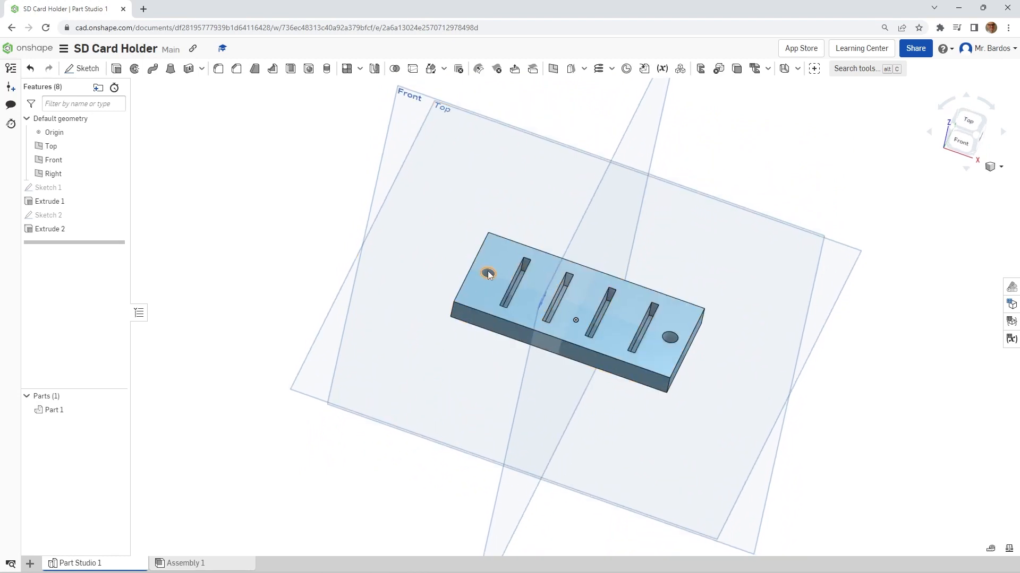
double_click(50, 201)
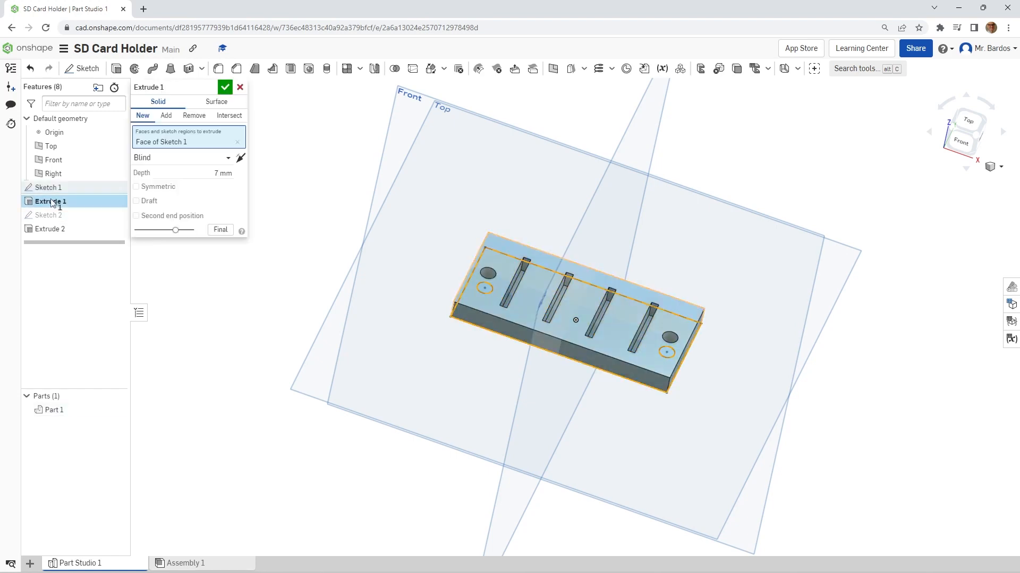
right_click(901, 317)
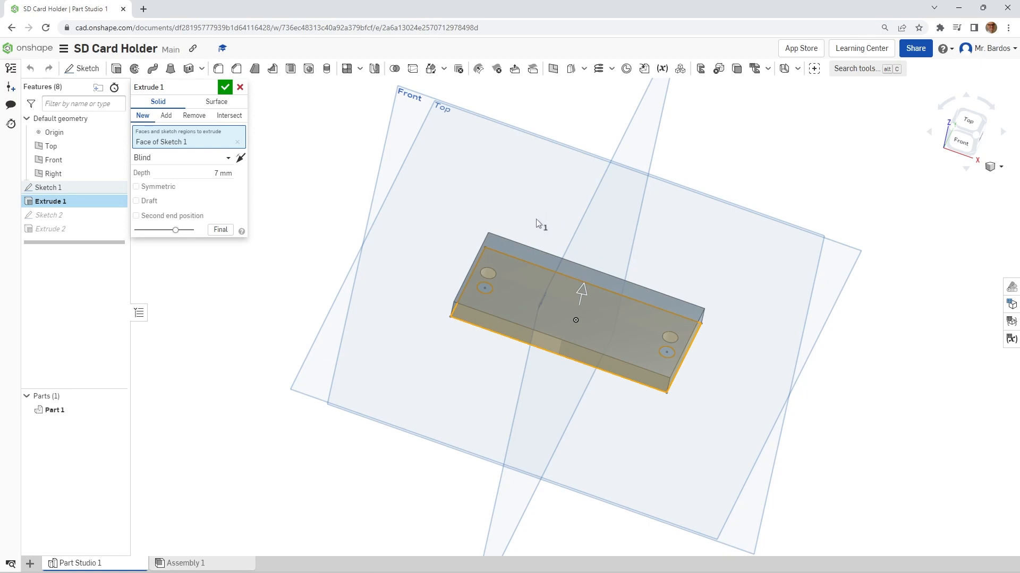
right_drag(563, 207, 542, 245)
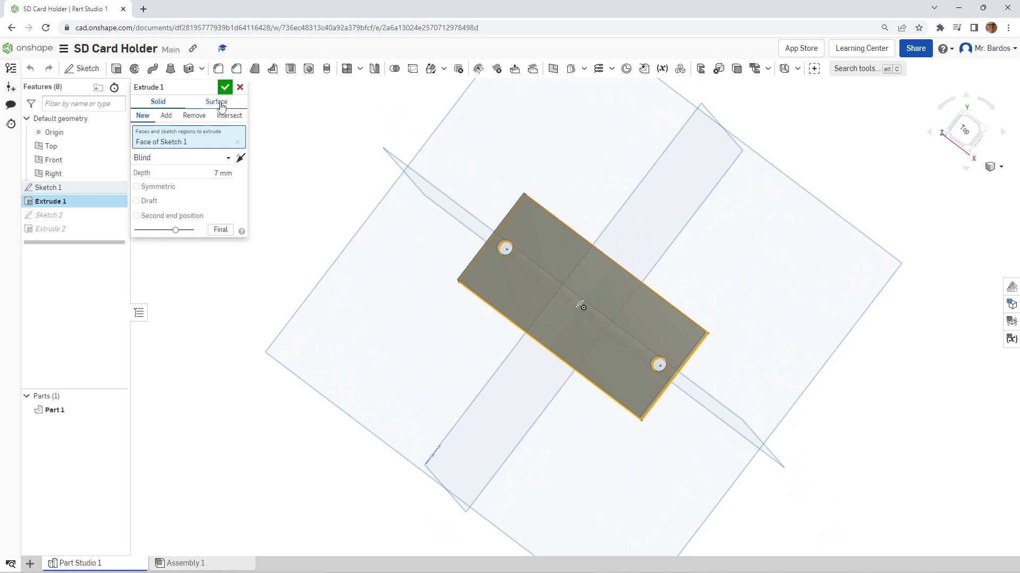
click(508, 246)
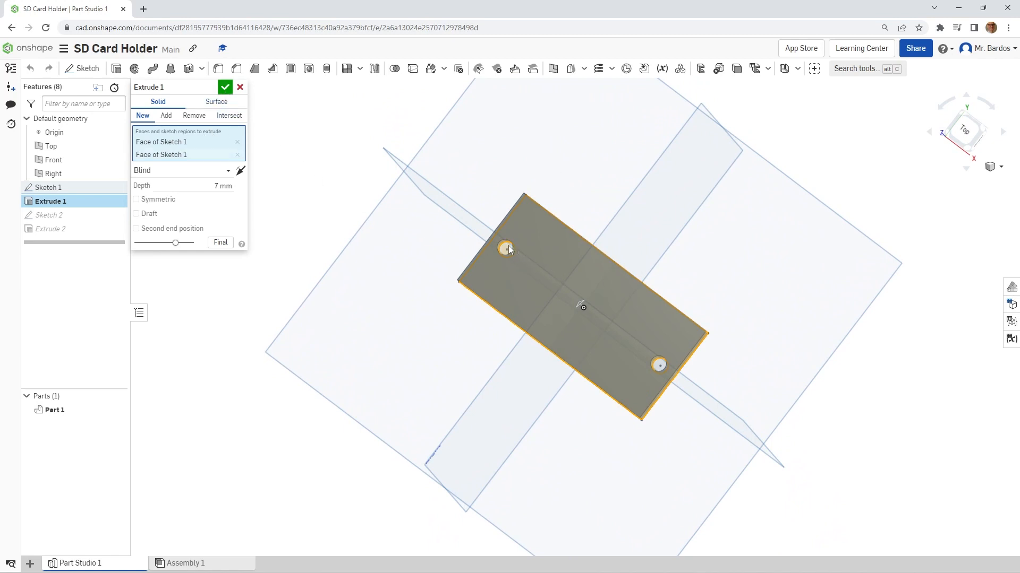
click(660, 365)
click(225, 88)
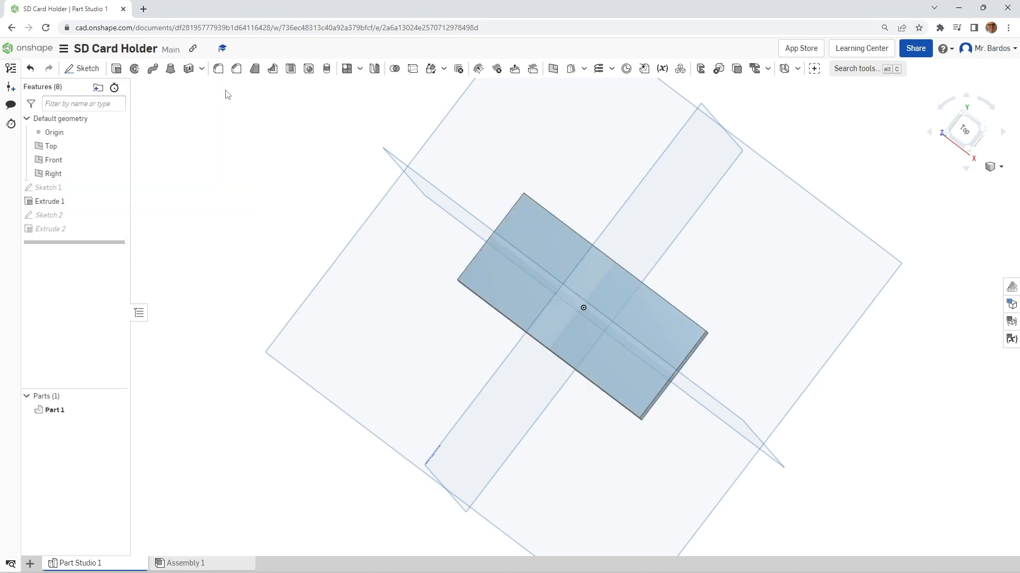
Unhide Sketch 1 so its two circles can be picked on the block's underside
right_drag(423, 291, 458, 138)
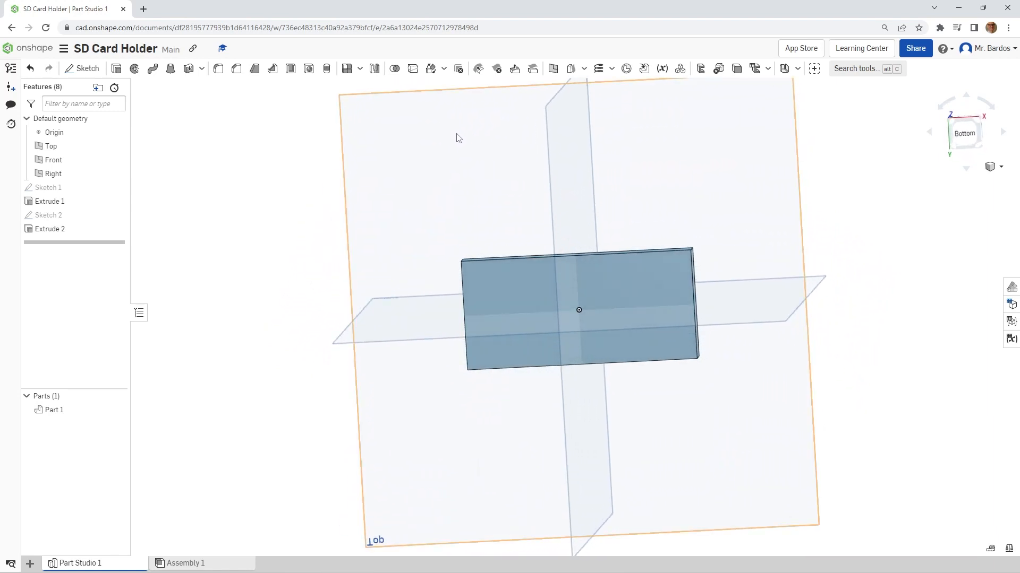
right_drag(496, 175, 495, 213)
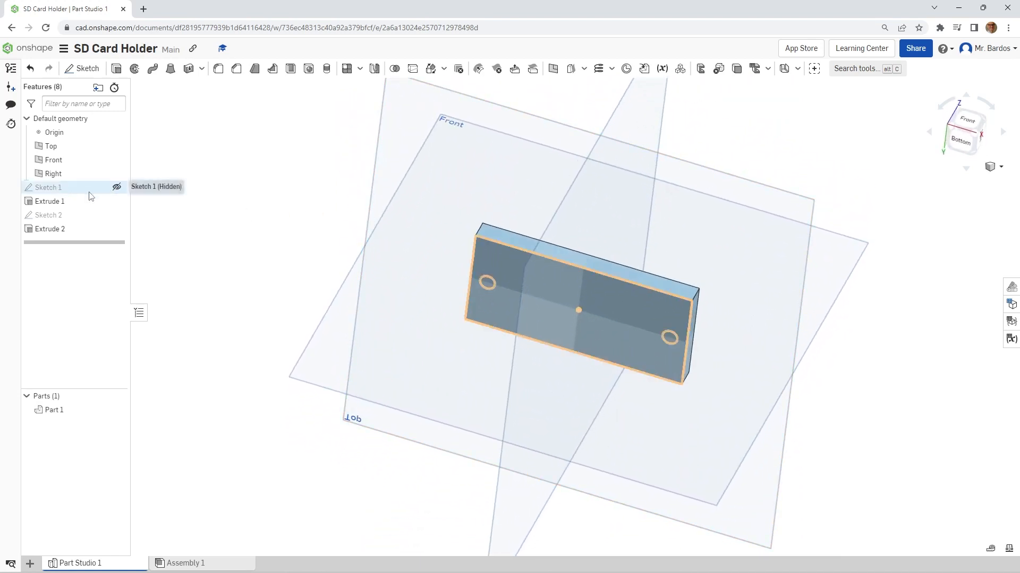
click(117, 188)
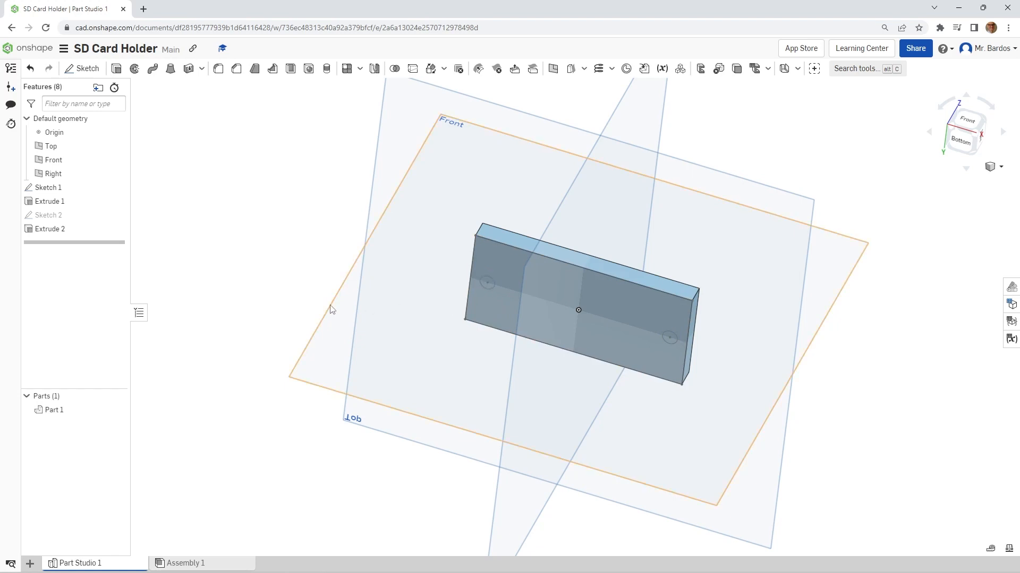
Start a Remove extrude using the two circular regions of Sketch 1 on the block's underside
right_drag(331, 310, 409, 263)
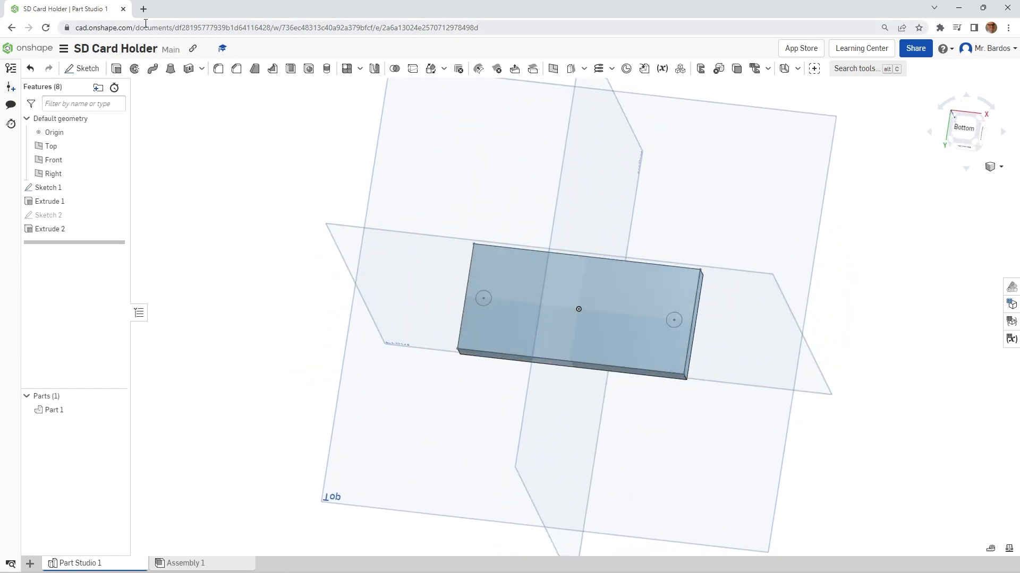
click(116, 69)
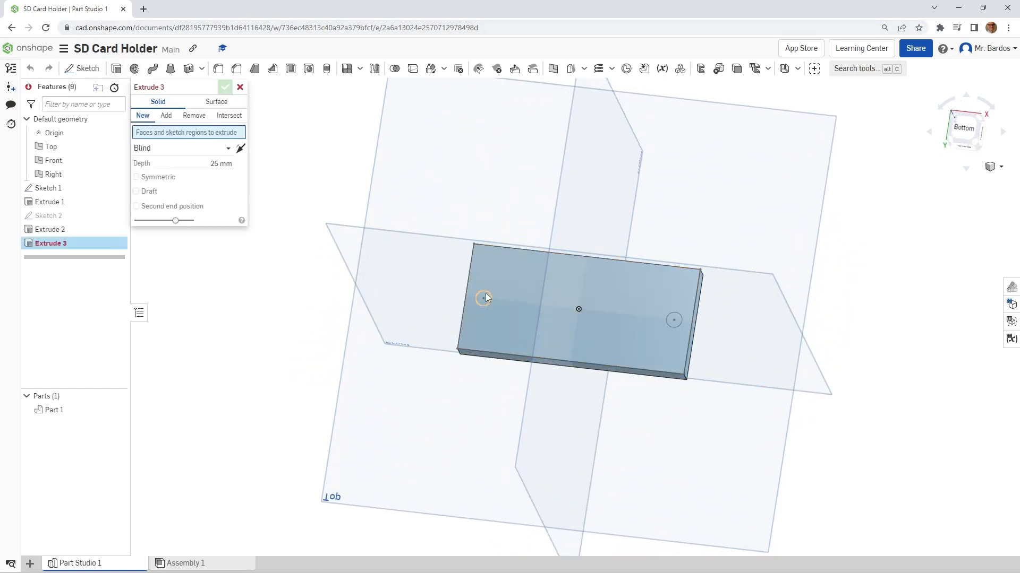
click(485, 298)
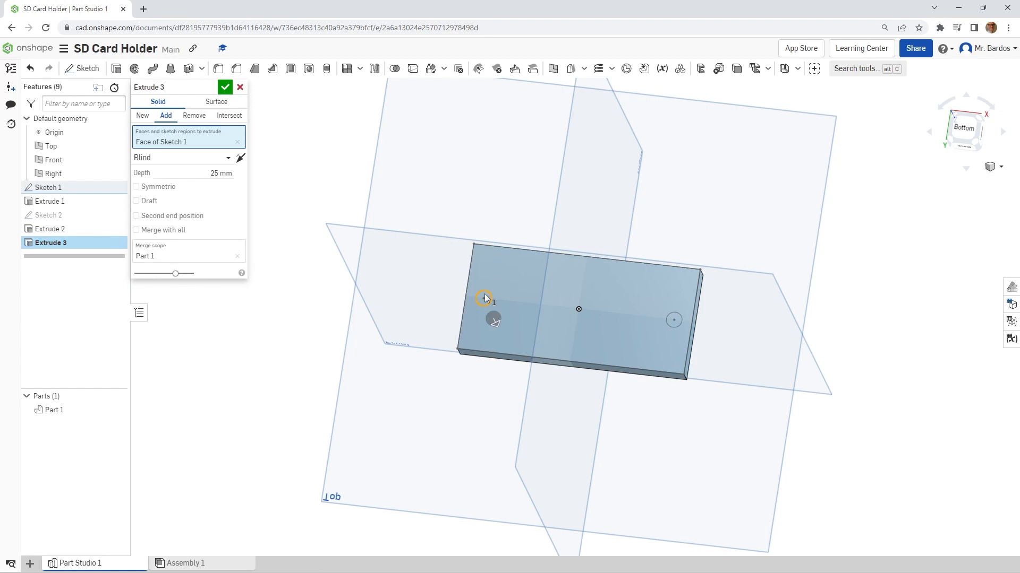
click(674, 320)
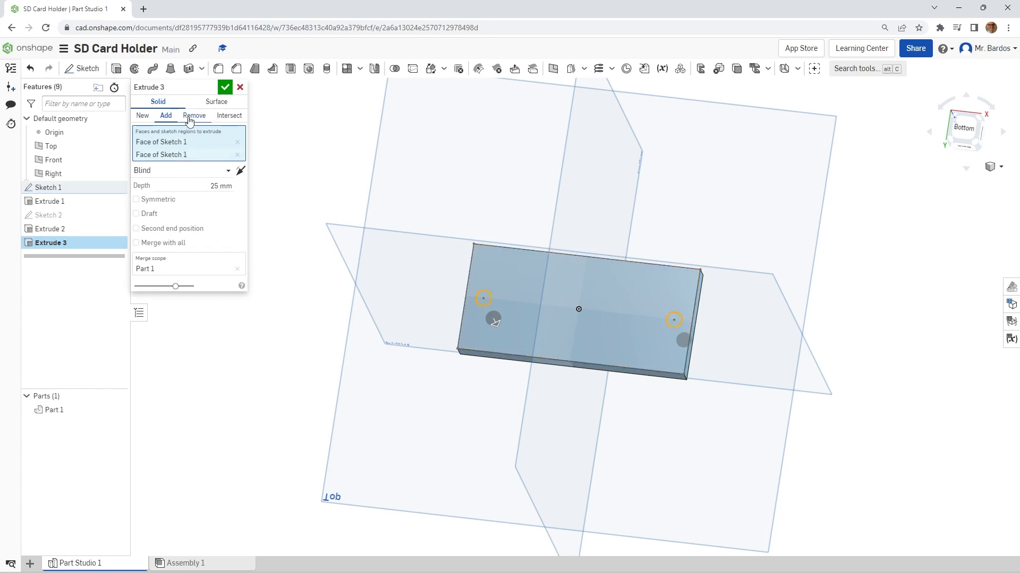
click(193, 117)
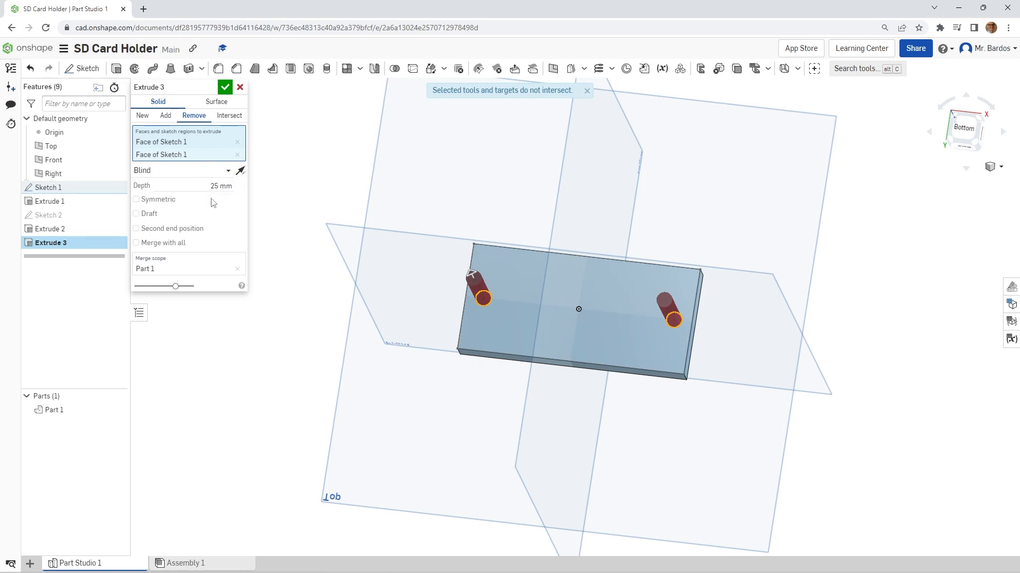
Reverse the circular cuts' direction into the block, set their blind depth to 3 mm, and accept the extrude
right_drag(437, 295, 439, 262)
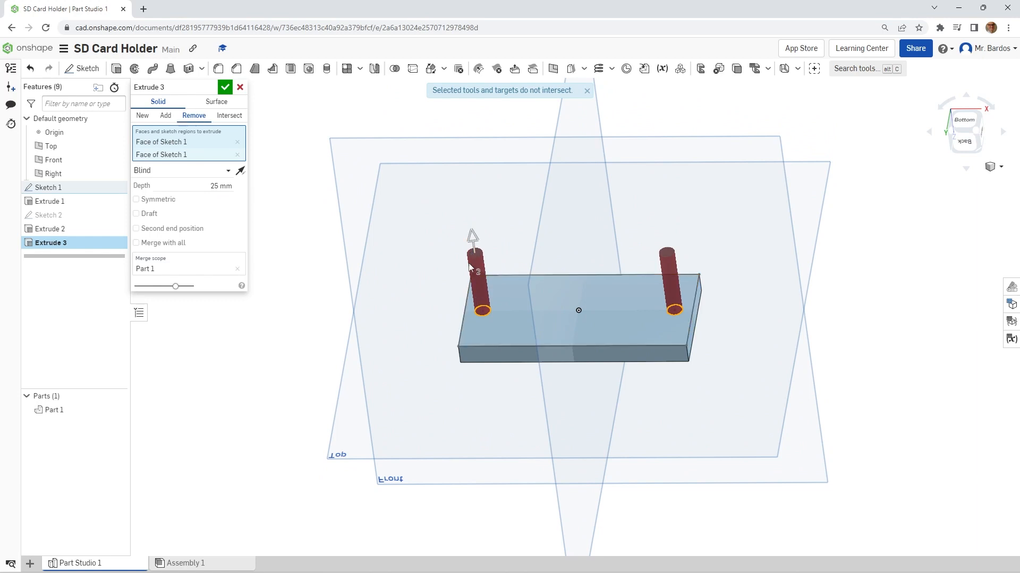
right_drag(477, 307, 361, 291)
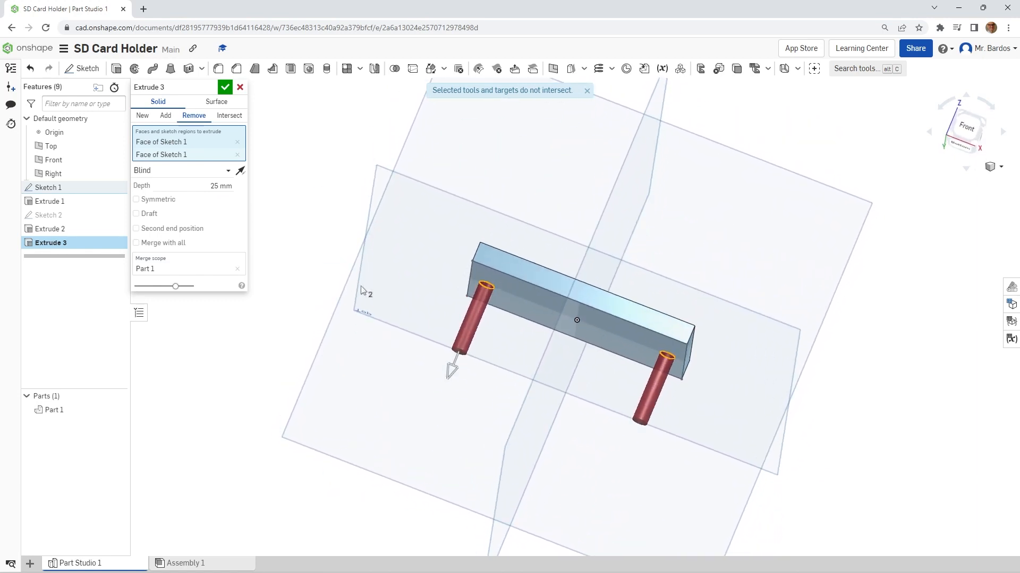
click(241, 172)
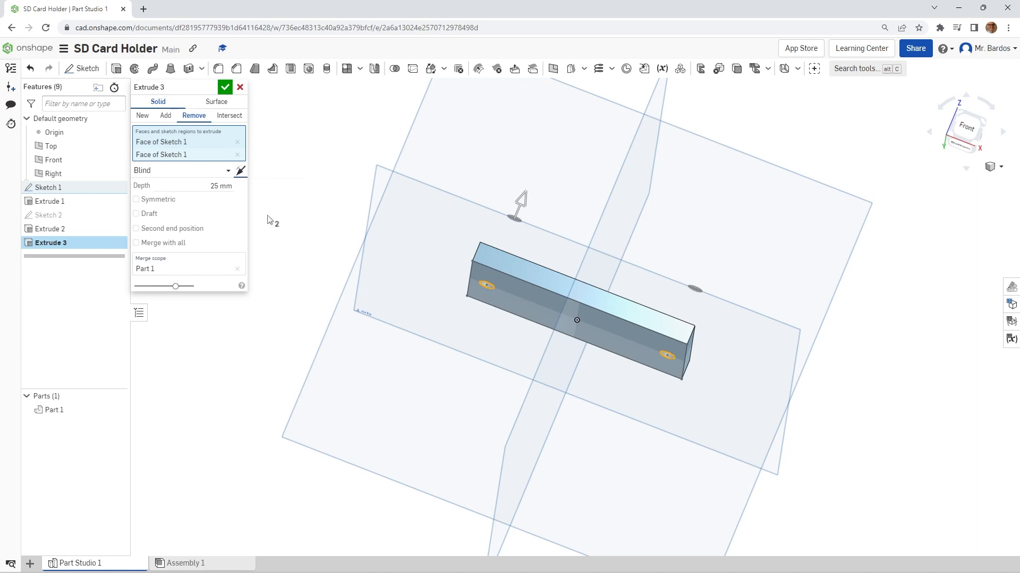
click(219, 184)
click(219, 184)
drag(218, 184, 207, 185)
text(3)
key(Return)
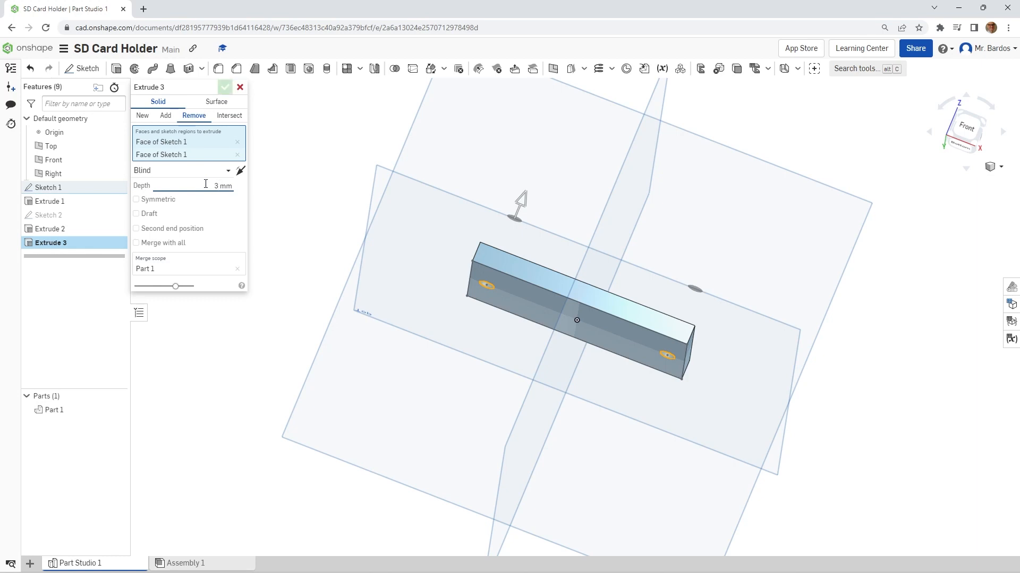
right_drag(424, 267, 393, 302)
click(225, 87)
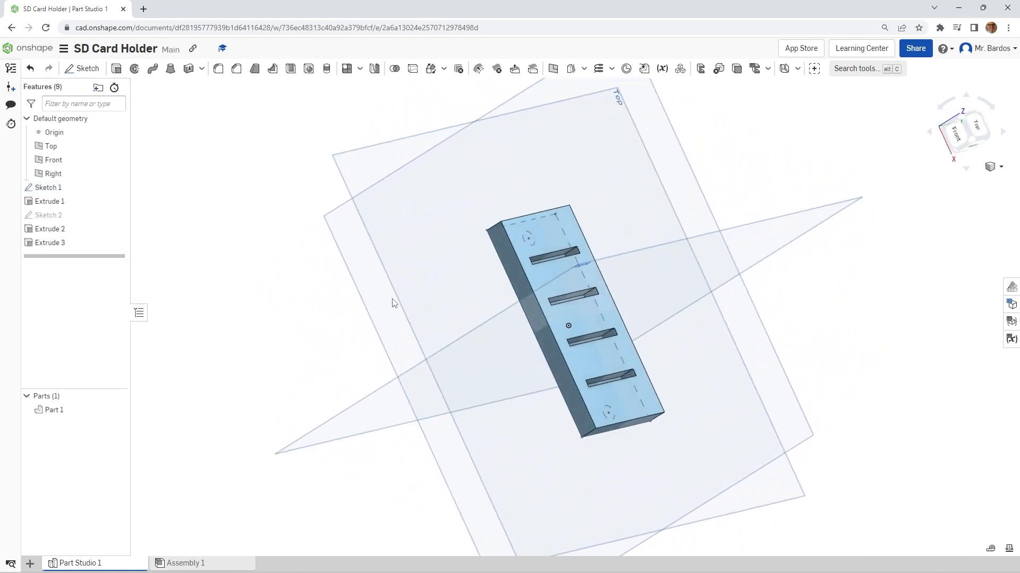
Reopen Sketch 1, set the rectangle's overall length to 72 mm, and accept the sketch
click(975, 142)
scroll(593, 301, up, 5)
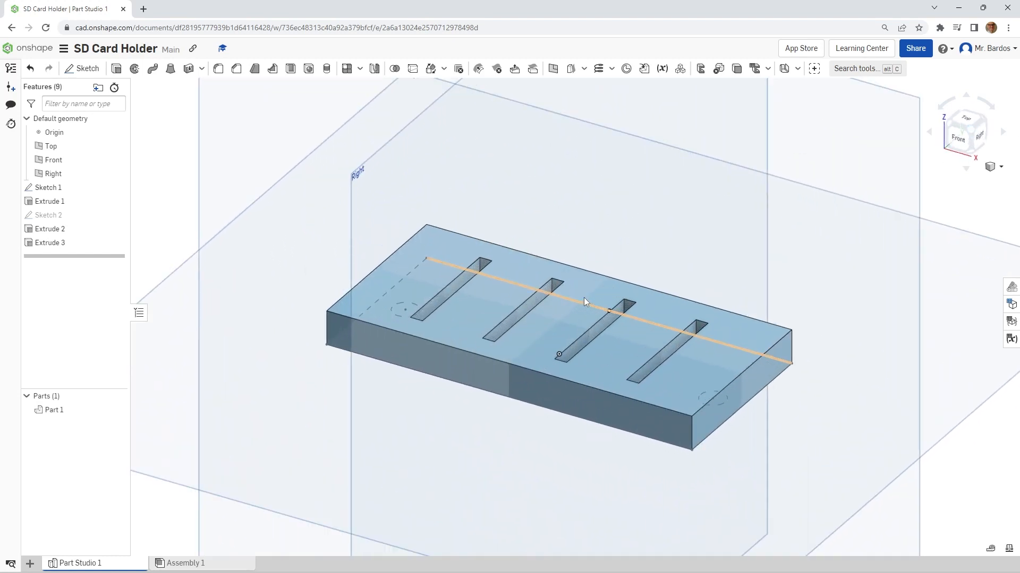
mouse_move(508, 415)
right_down()
mouse_move(525, 404)
mouse_move(523, 425)
right_up()
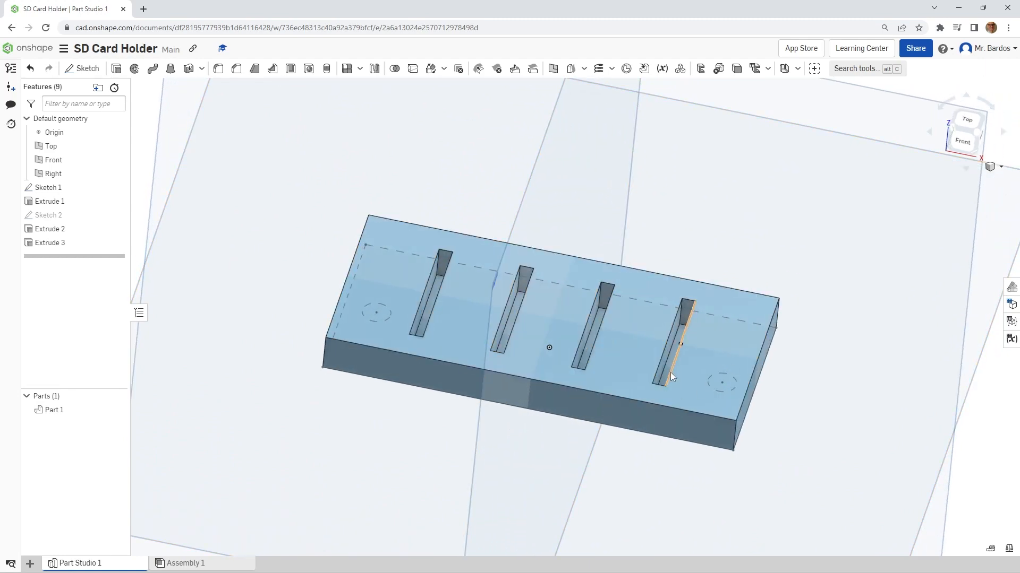
right_drag(670, 372, 668, 406)
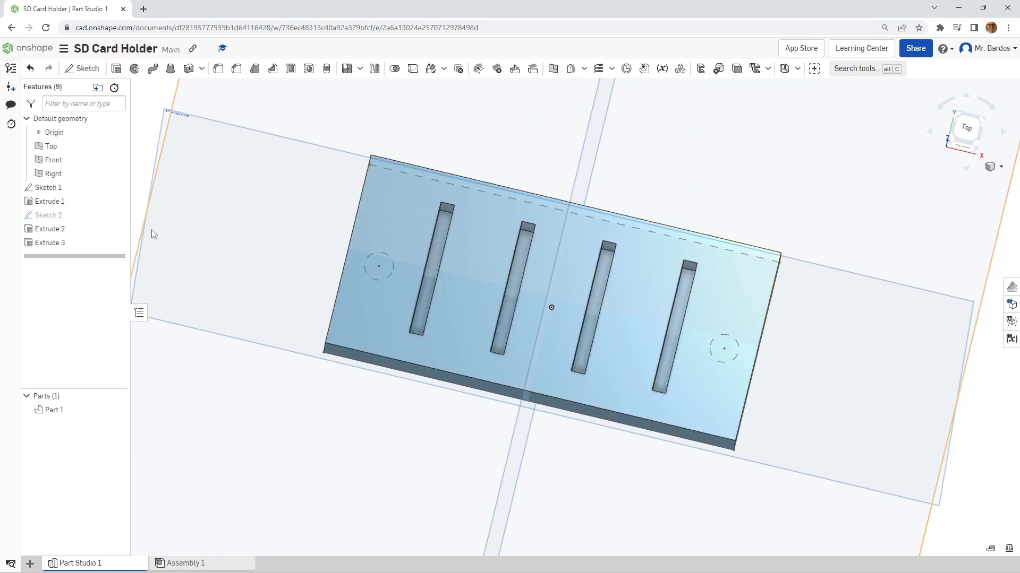
double_click(44, 189)
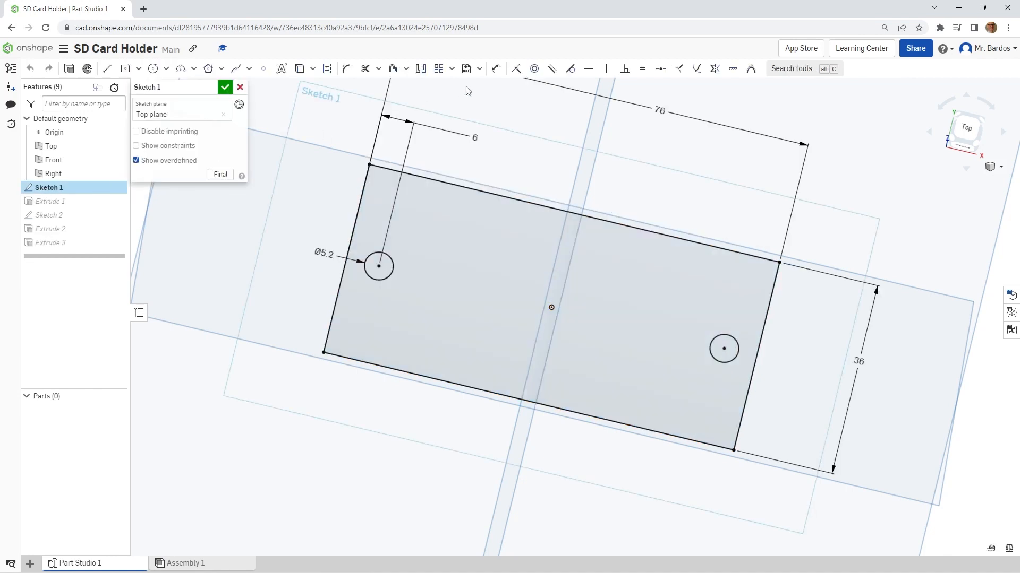
double_click(659, 109)
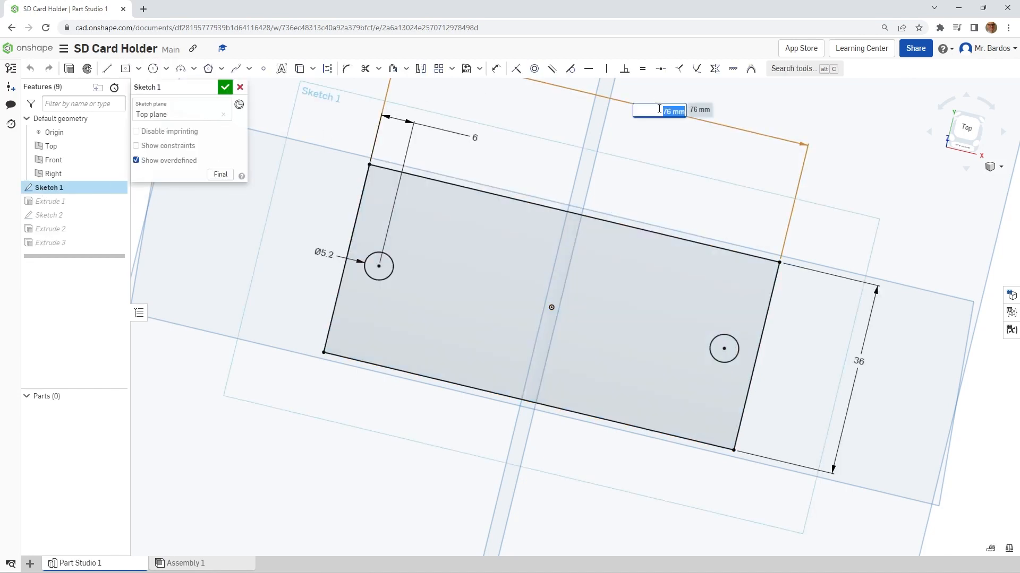
text(7)
key(Return)
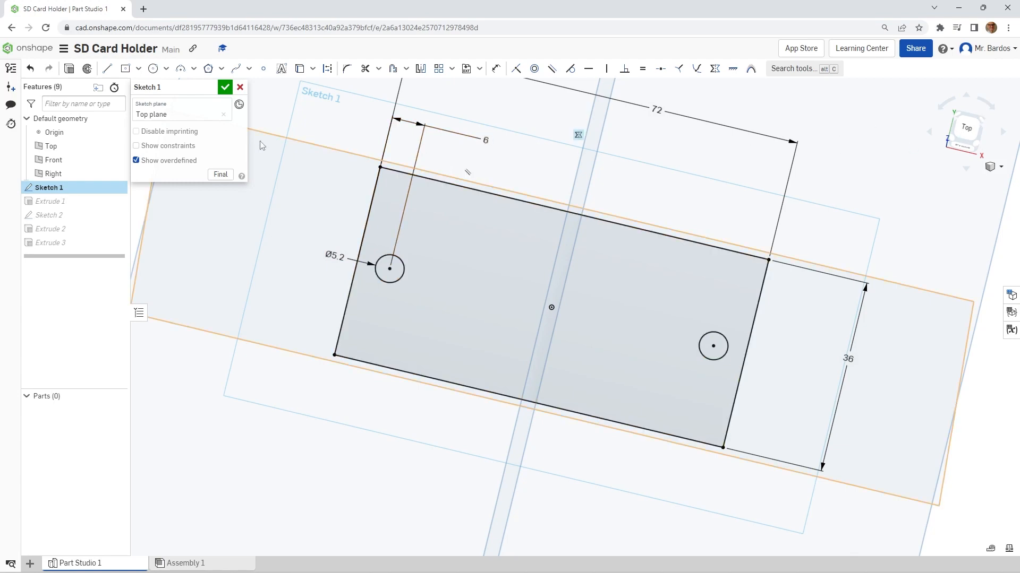
click(225, 87)
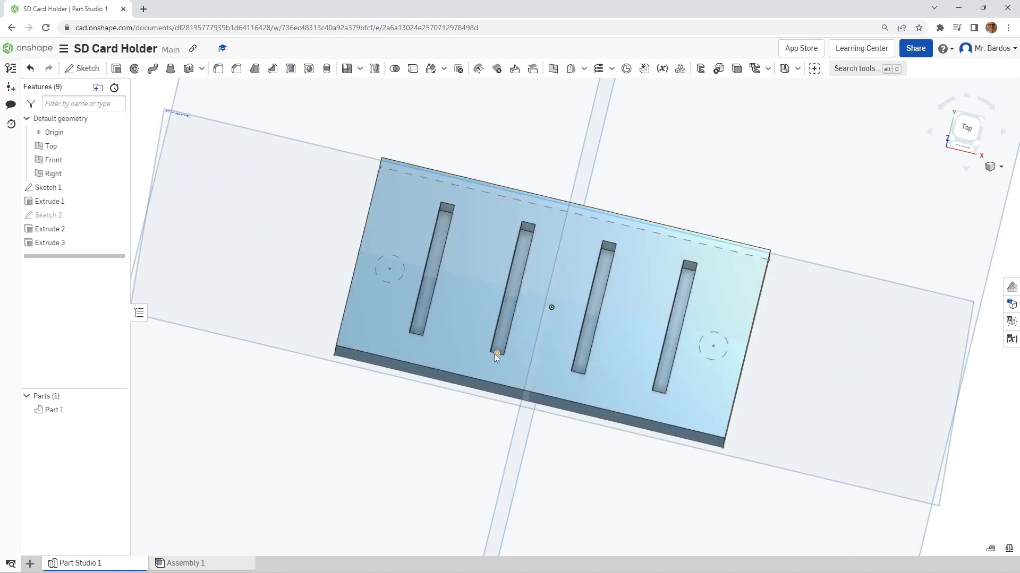
Start a fillet on the four outer edges of the block's top face and set its radius to 3 mm
right_drag(473, 424, 478, 399)
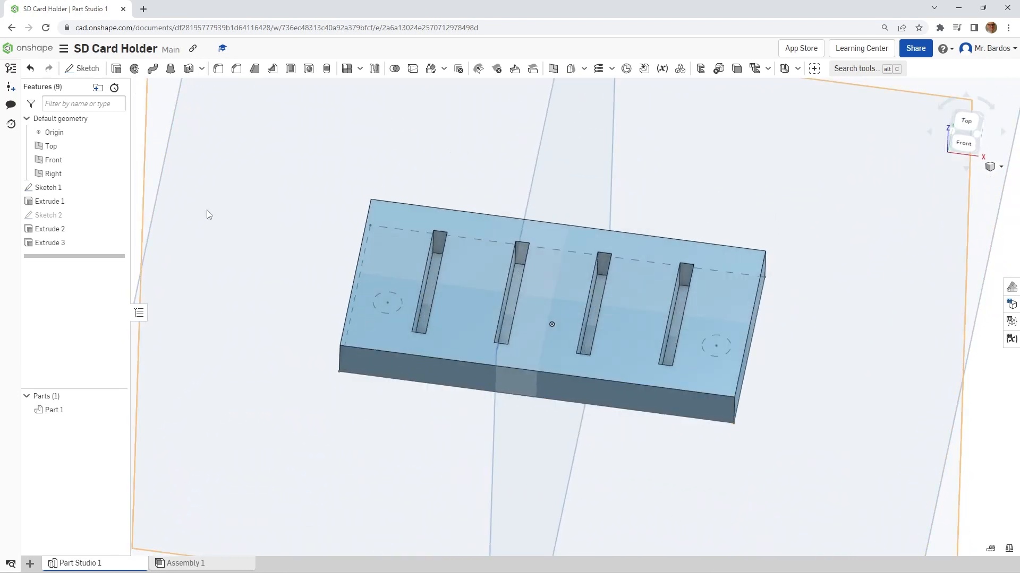
click(217, 69)
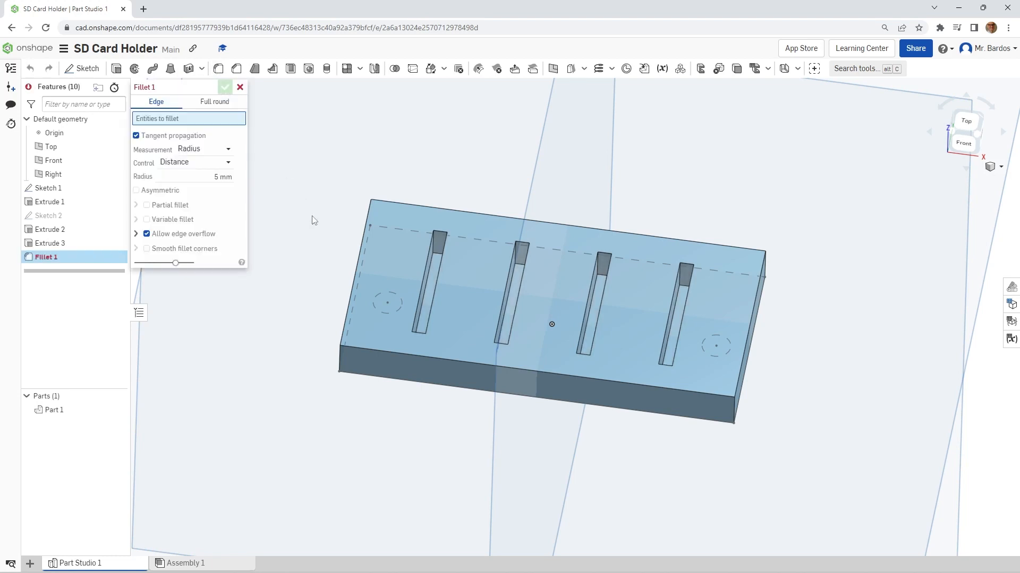
click(362, 234)
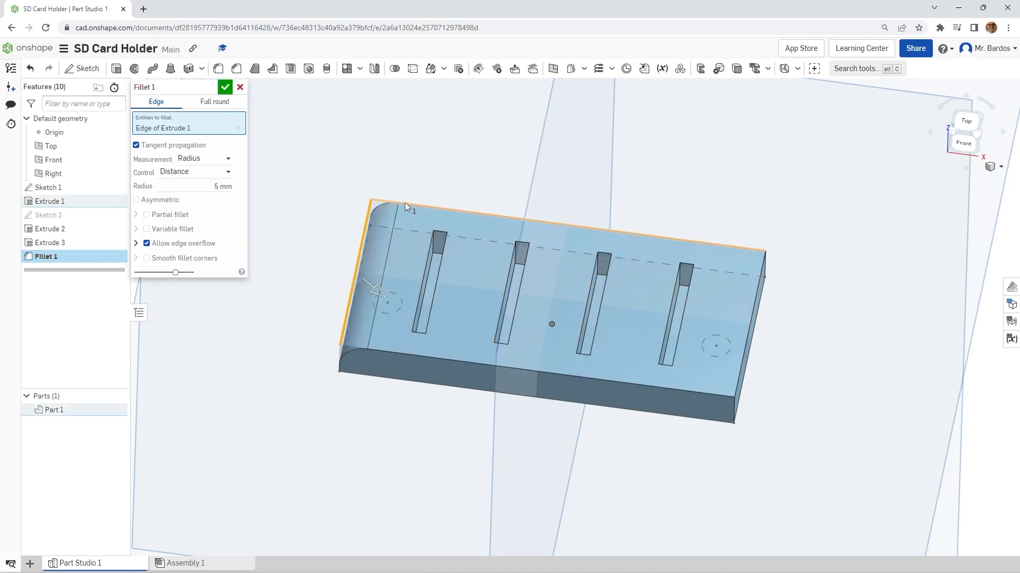
click(405, 204)
click(379, 349)
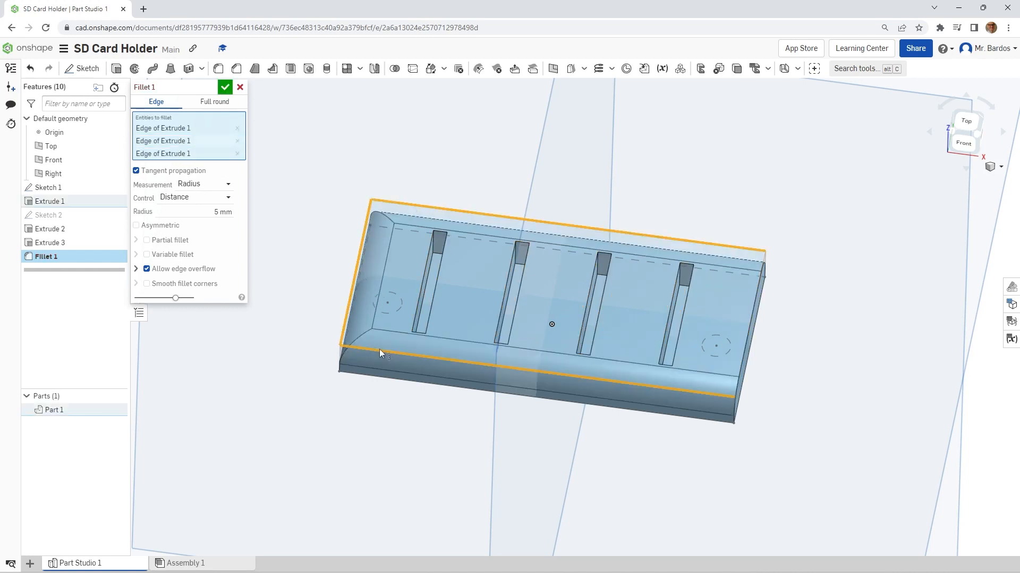
click(744, 350)
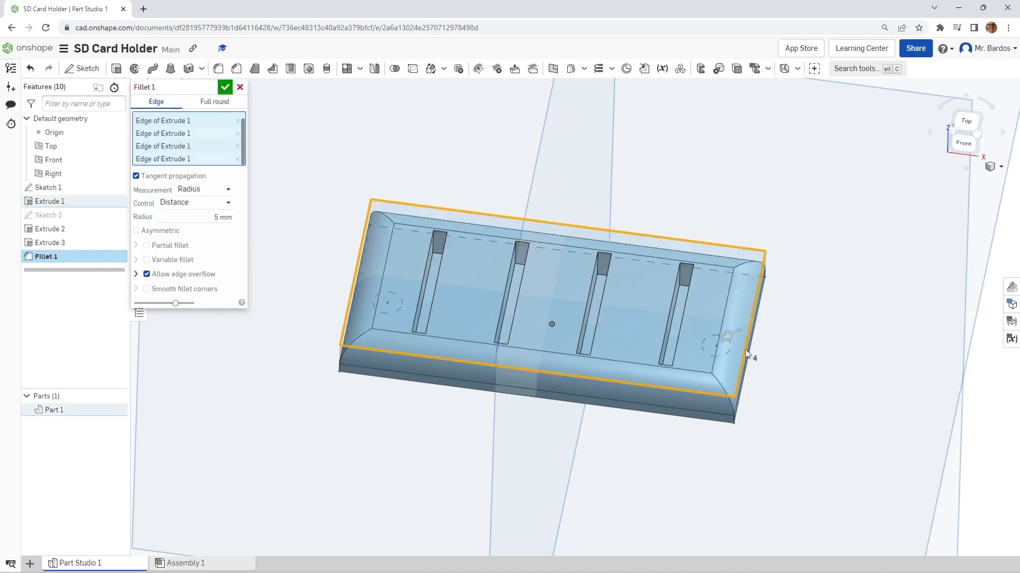
right_drag(795, 350, 319, 210)
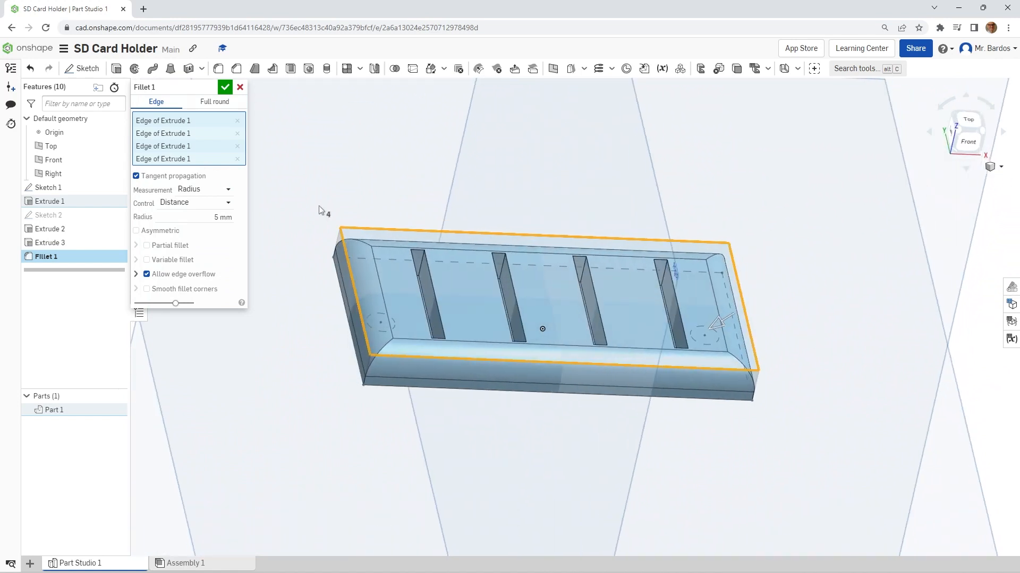
click(212, 216)
text(3)
Add the block's four vertical corner edges to the fillet and accept it
right_drag(295, 377, 383, 360)
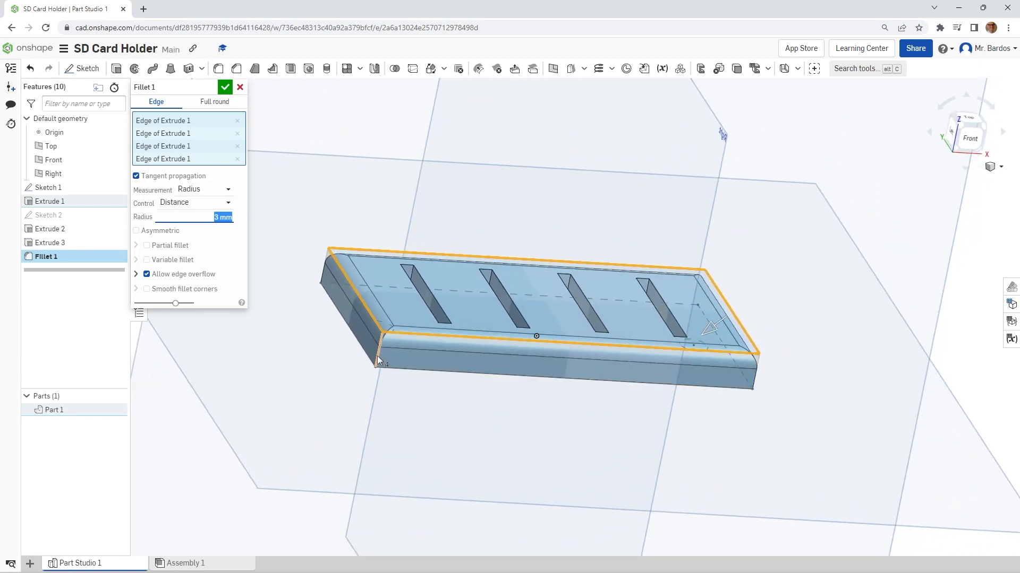
click(380, 353)
click(322, 275)
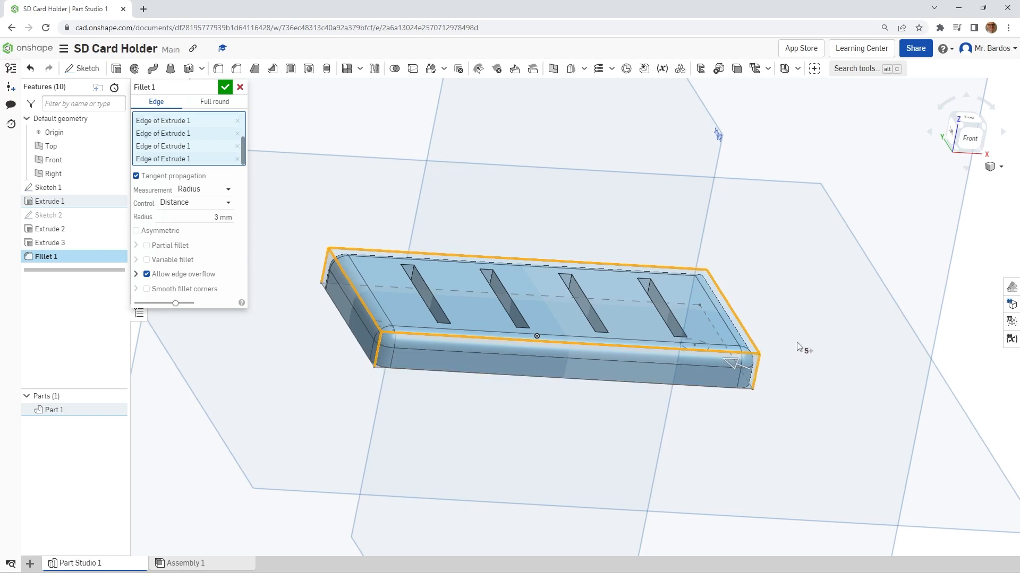
mouse_move(801, 345)
right_down()
mouse_move(746, 380)
mouse_move(757, 340)
mouse_move(795, 341)
mouse_move(794, 329)
right_up()
click(771, 258)
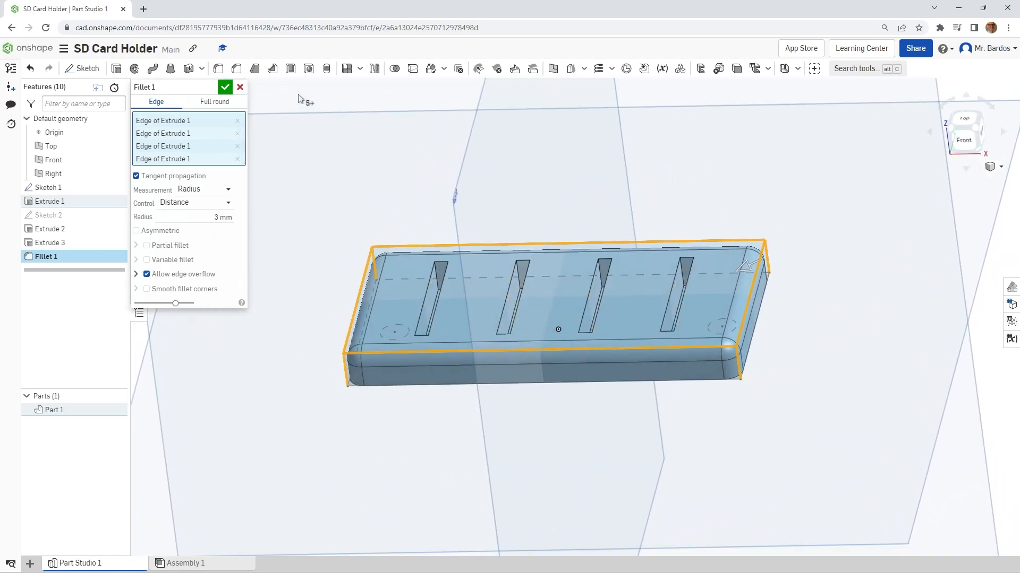
click(232, 88)
Start exporting Part 1 and name the export file SD Card Holder
mouse_move(353, 182)
right_down()
mouse_move(330, 175)
mouse_move(340, 208)
mouse_move(366, 165)
mouse_move(355, 196)
mouse_move(371, 111)
mouse_move(359, 192)
right_up()
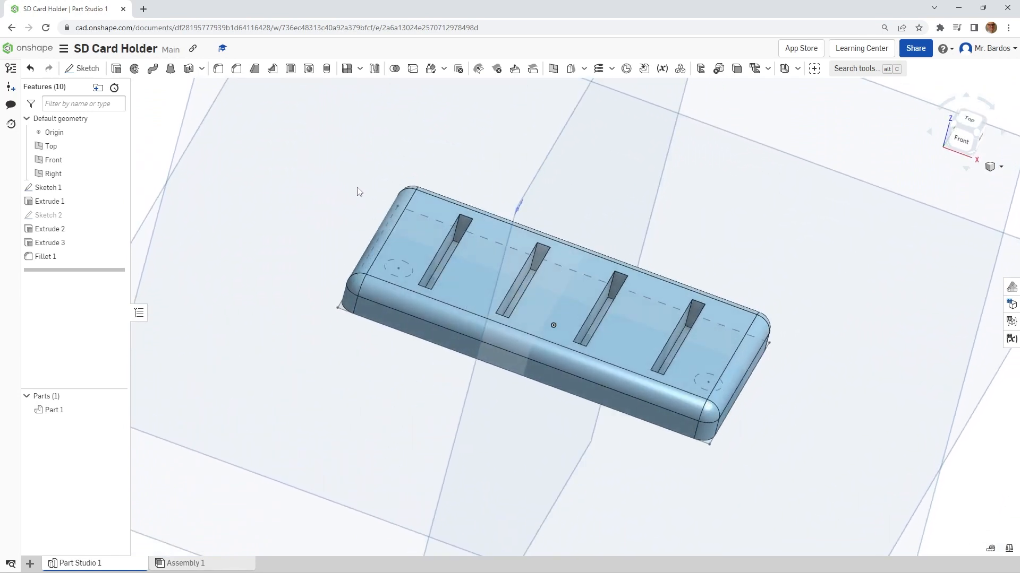
right_click(49, 413)
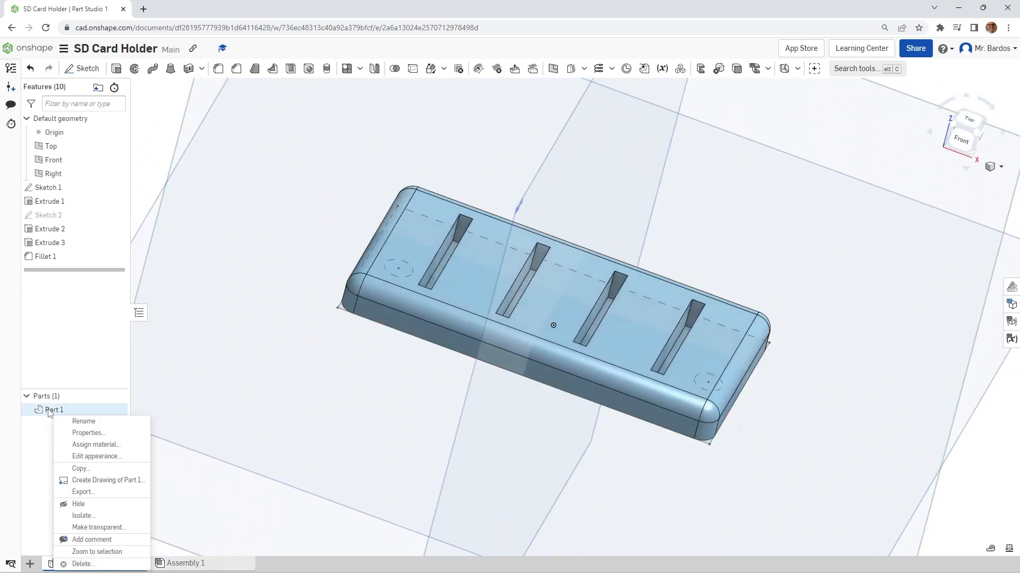
click(75, 493)
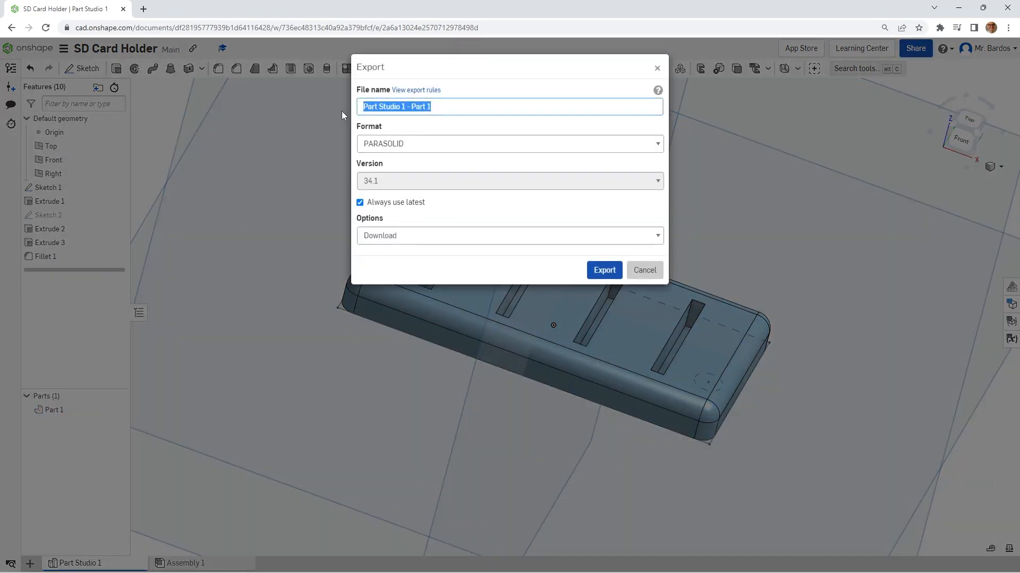
text(SD Car)
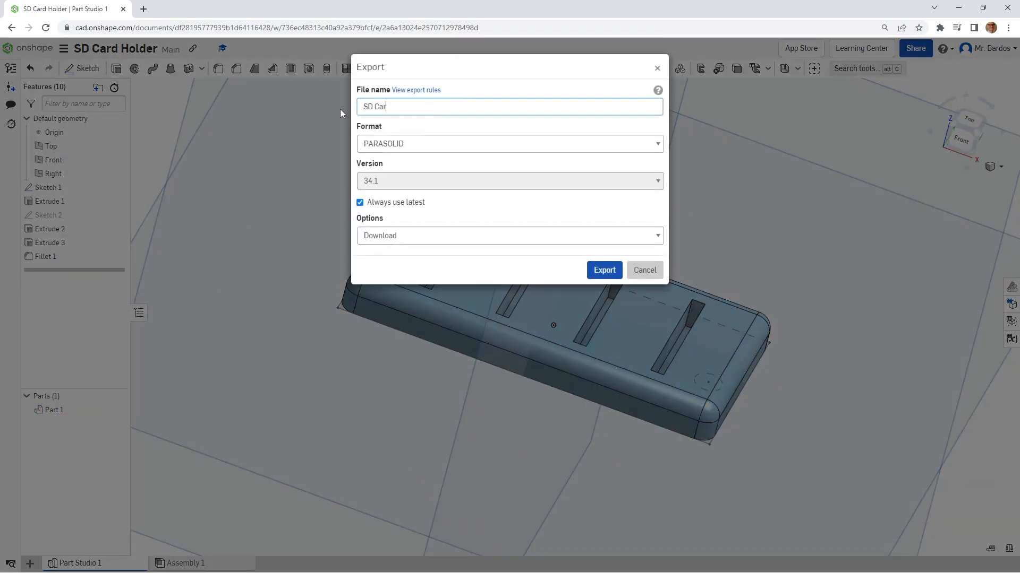
text(d Holder)
Set the export format to STL with millimeter units, export the part, and save the file in Downloads
click(615, 144)
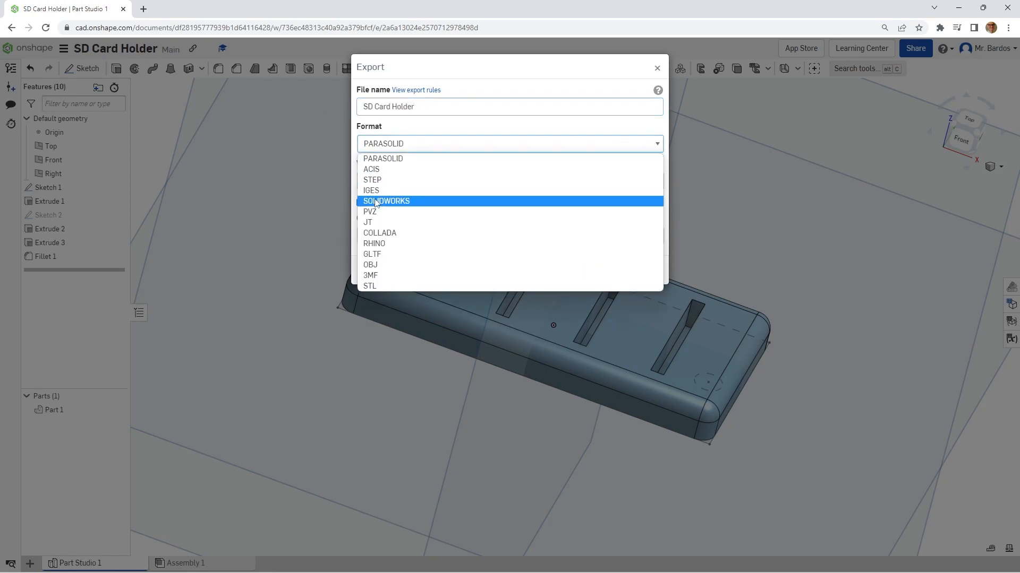
click(385, 286)
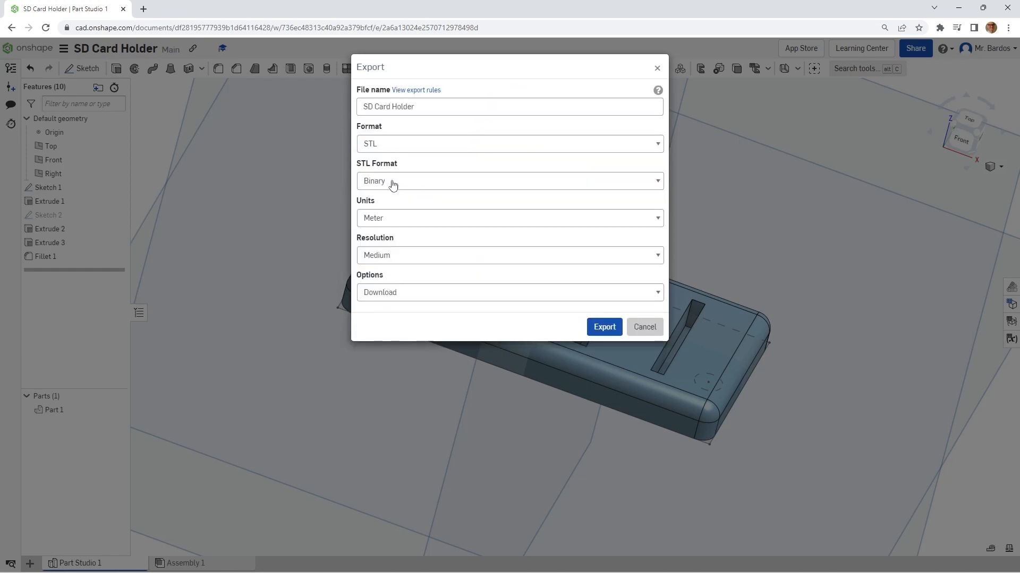
click(398, 218)
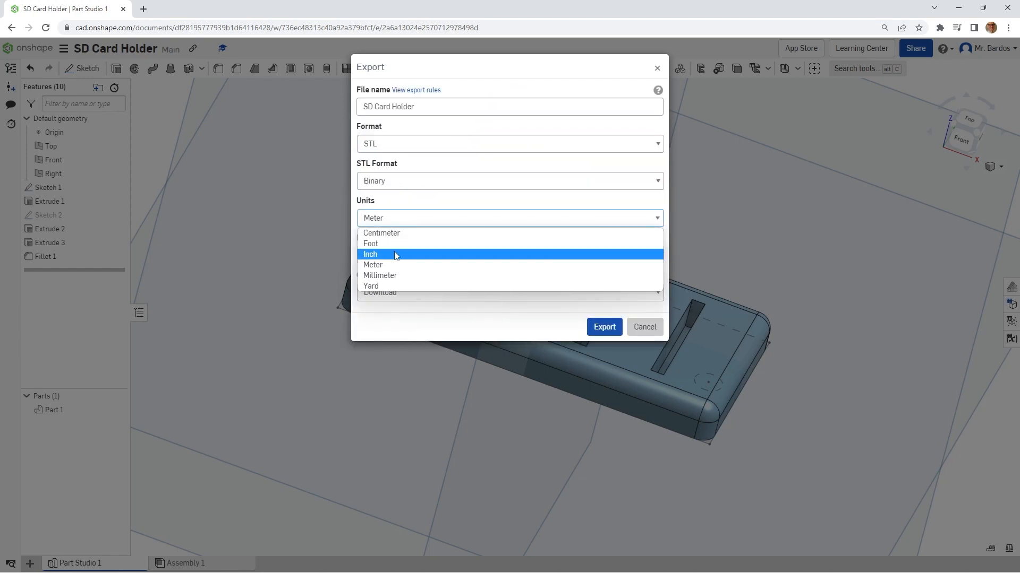
click(391, 276)
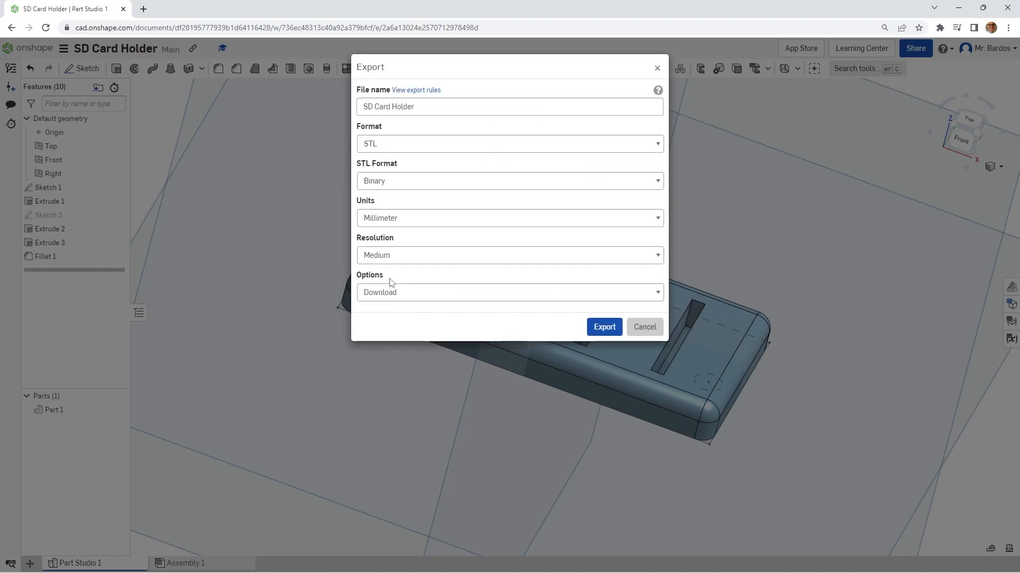
click(598, 329)
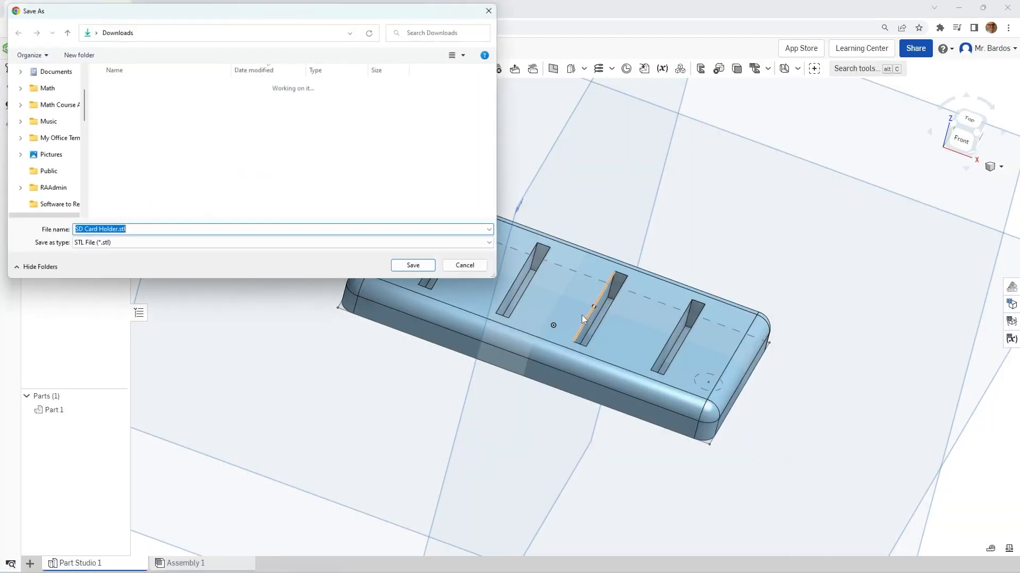
click(420, 269)
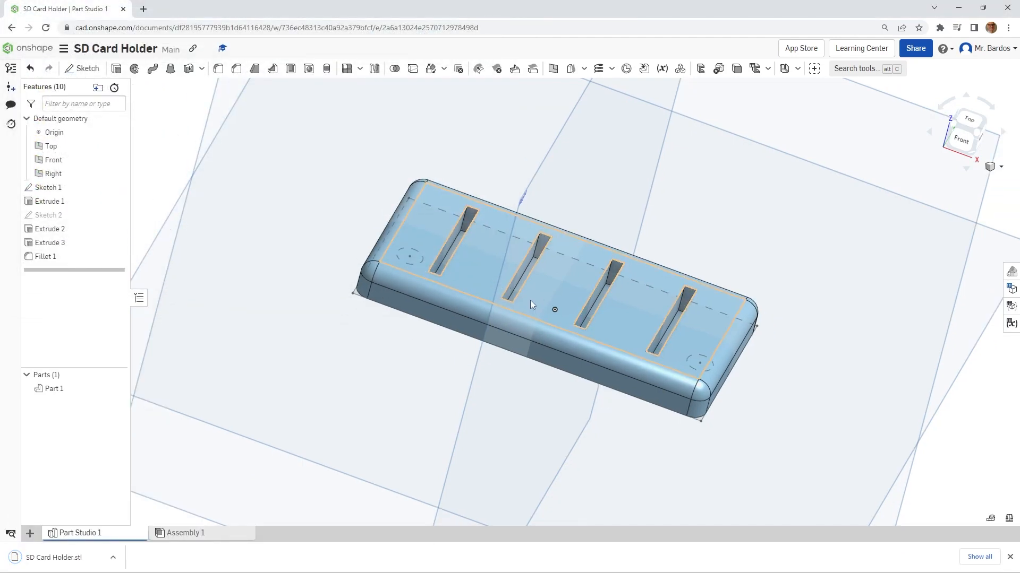